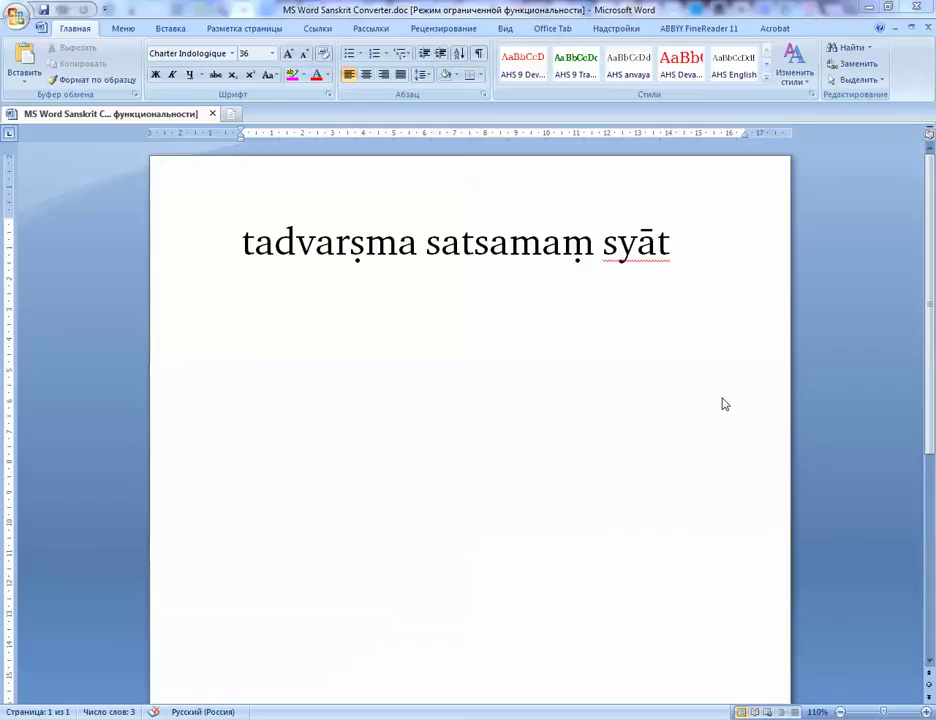
- Convert the IAST line tadvarṣma satsamaṃ syāt to Harvard-Kyoto tadvarSma satsamaM syAt
{"action": "left_click", "coordinate": [242, 245]}
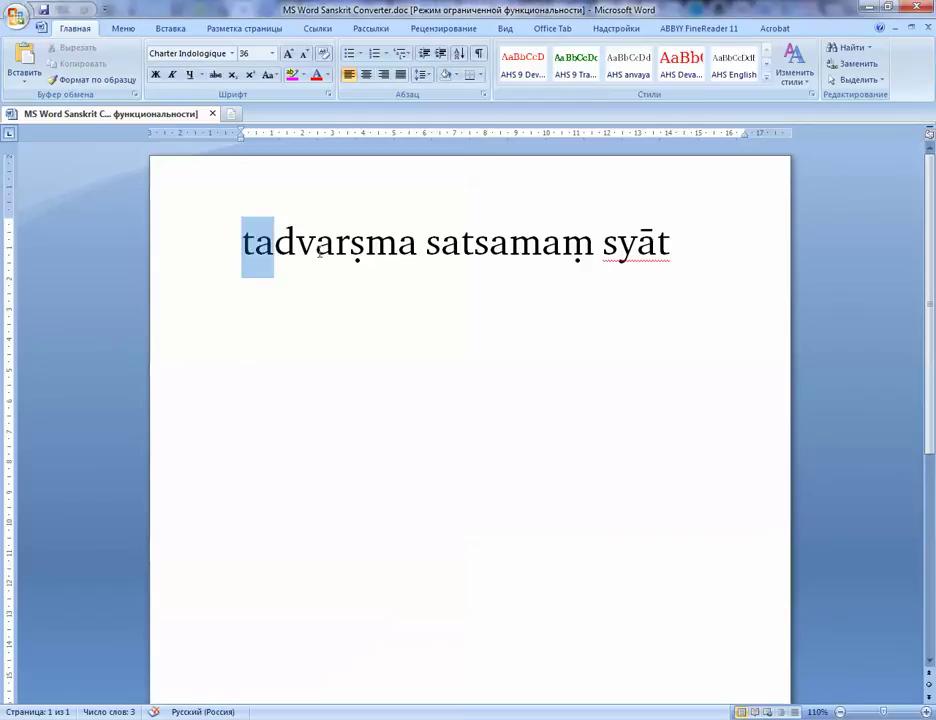
{"action": "left_click_drag", "start_coordinate": [242, 245], "coordinate": [702, 260]}
{"action": "key", "text": "ctrl+c"}
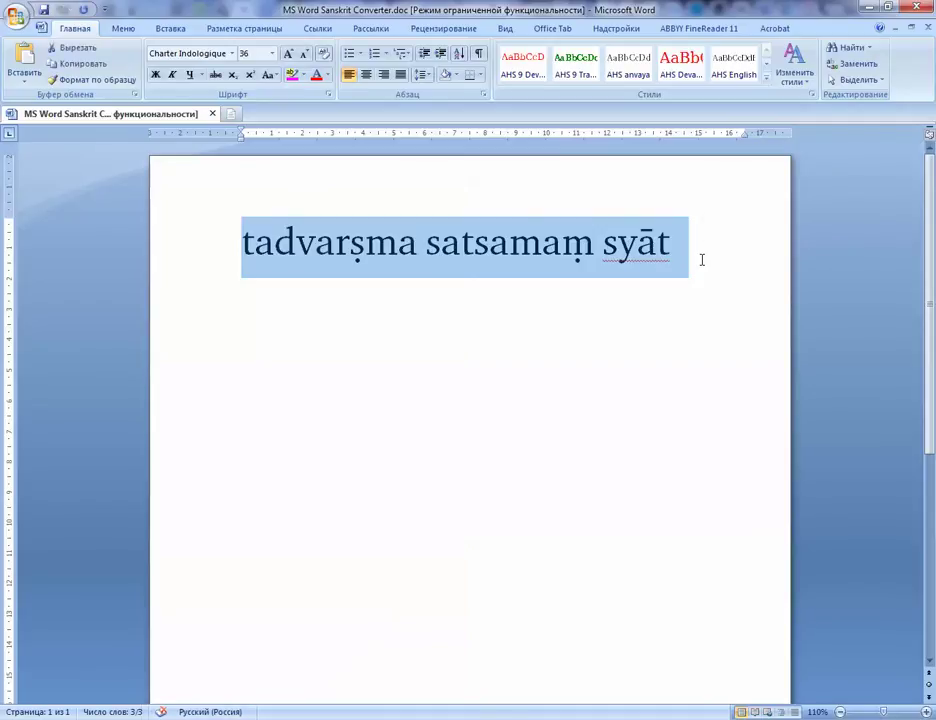
{"action": "key", "text": "ctrl+shift+h"}
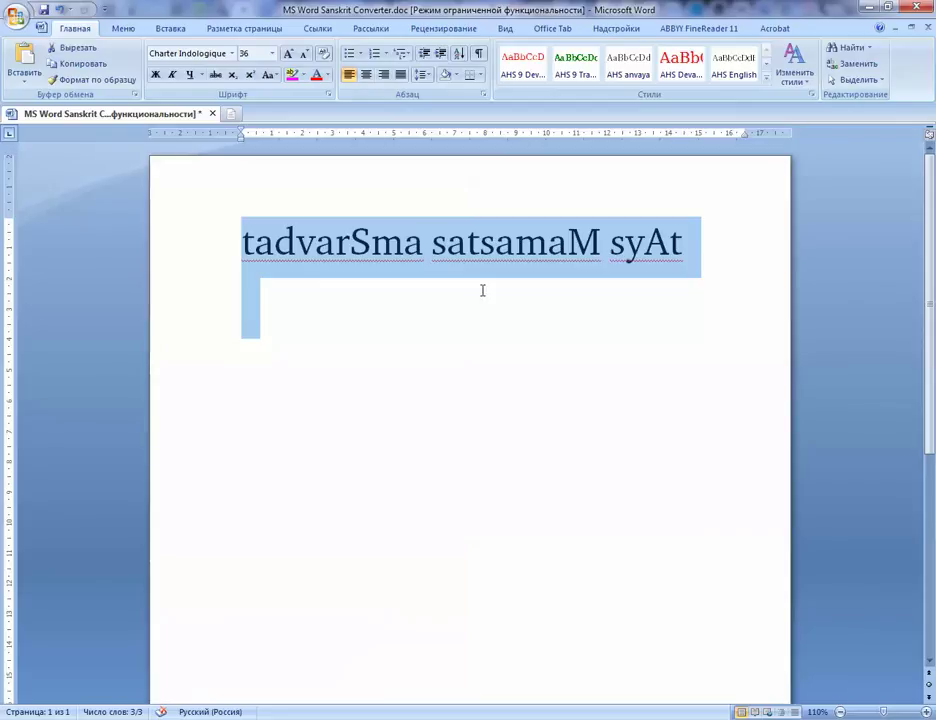
- Paste the original IAST line as line two and start a new line after it
{"action": "left_click", "coordinate": [380, 315]}
{"action": "key", "text": "ctrl+v"}
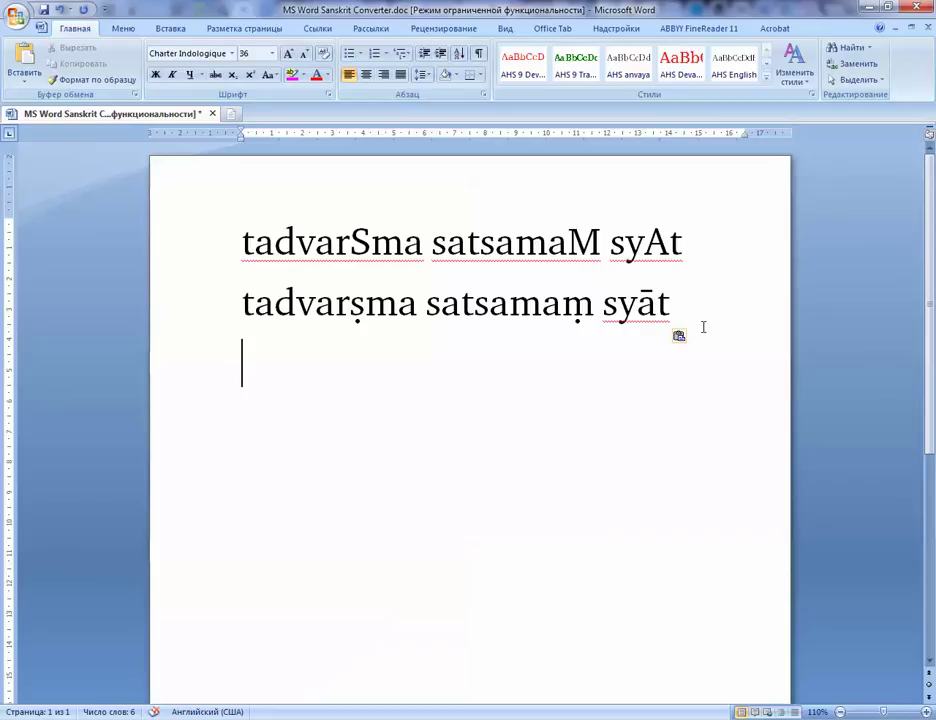
{"action": "left_click_drag", "start_coordinate": [671, 305], "coordinate": [371, 297]}
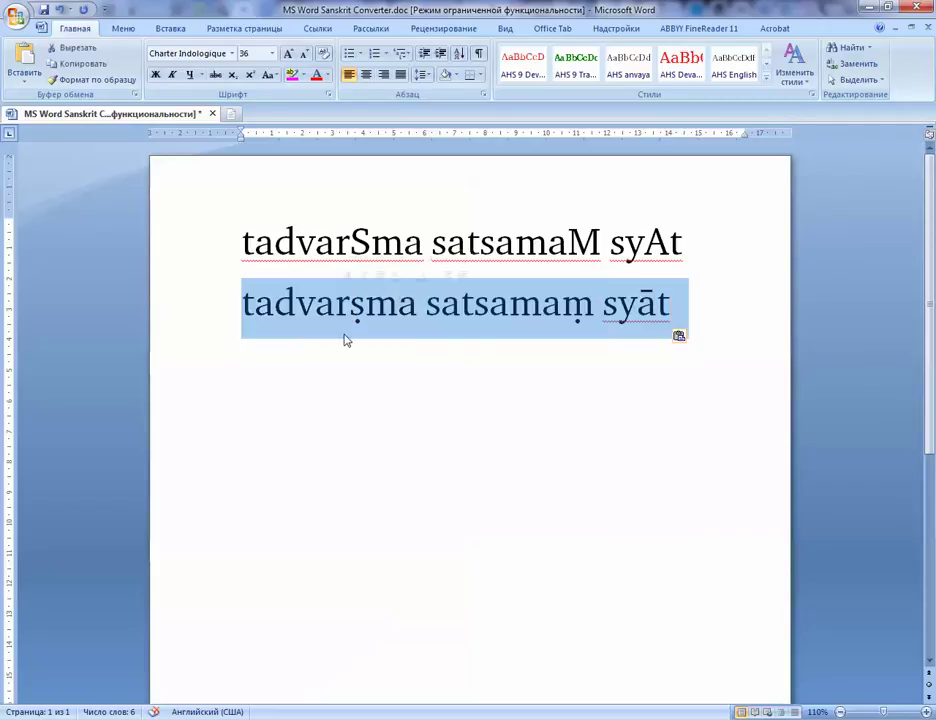
{"action": "key", "text": "alt+shift"}
{"action": "left_click", "coordinate": [509, 298]}
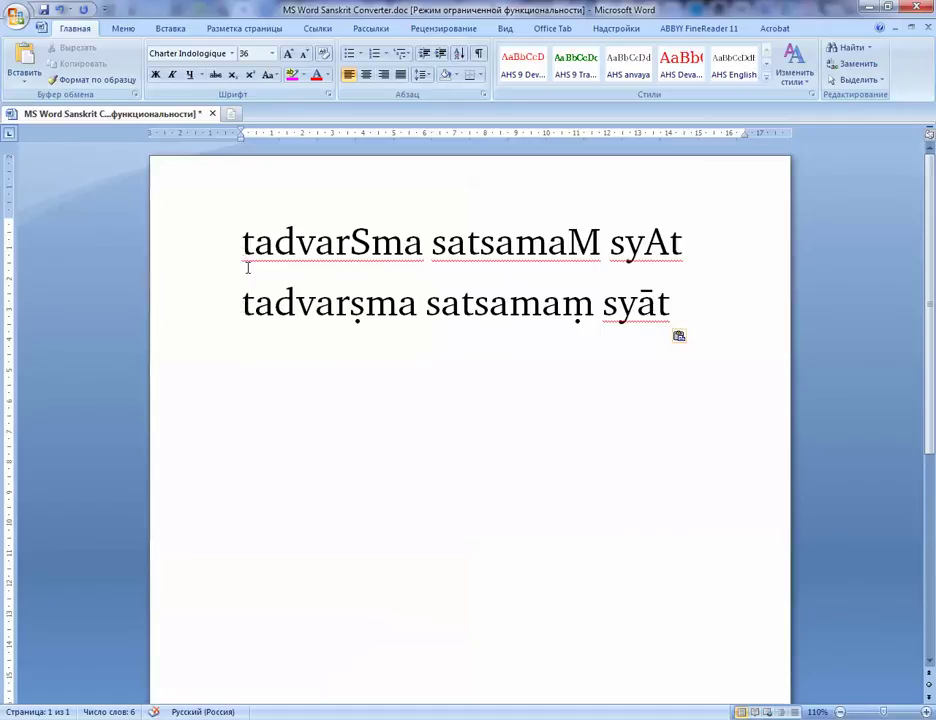
{"action": "left_click", "coordinate": [693, 318]}
{"action": "key", "text": "alt+shift"}
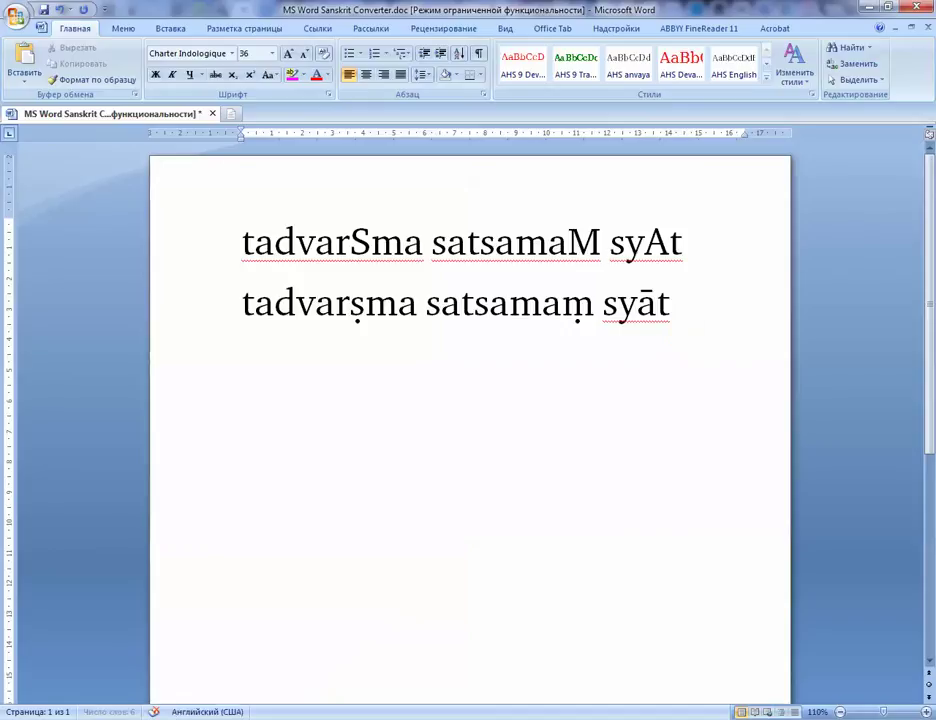
{"action": "key", "text": "Return"}
- Paste a second IAST copy as line three and select its word tadvarṣma
{"action": "key", "text": "shift+Up"}
{"action": "key", "text": "ctrl+c"}
{"action": "left_click", "coordinate": [706, 307]}
{"action": "key", "text": "Return"}
{"action": "key", "text": "ctrl+v"}
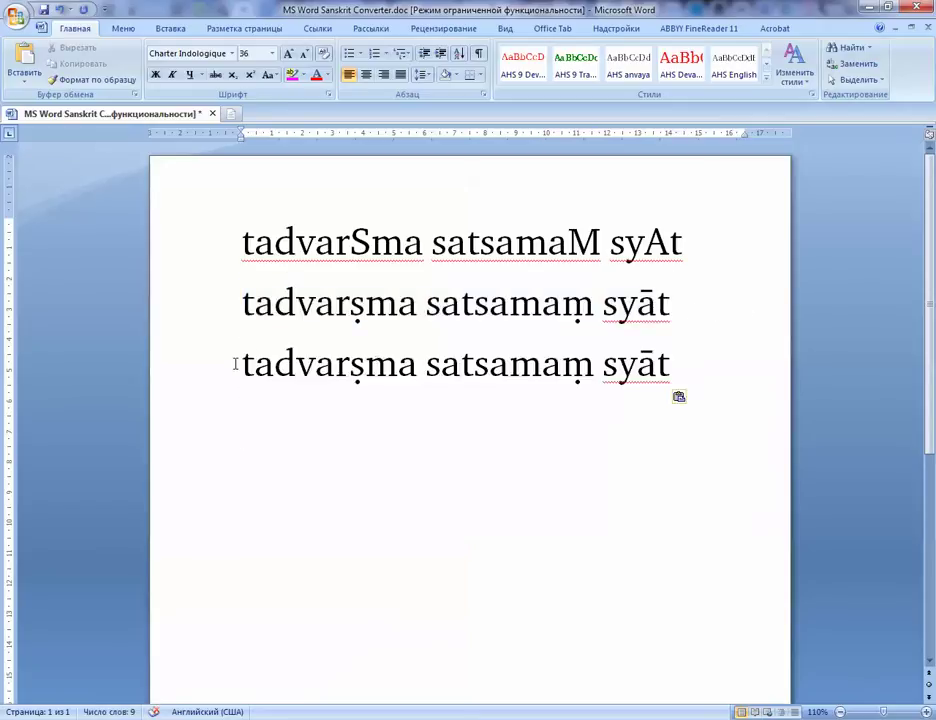
{"action": "left_click_drag", "start_coordinate": [236, 364], "coordinate": [419, 374]}
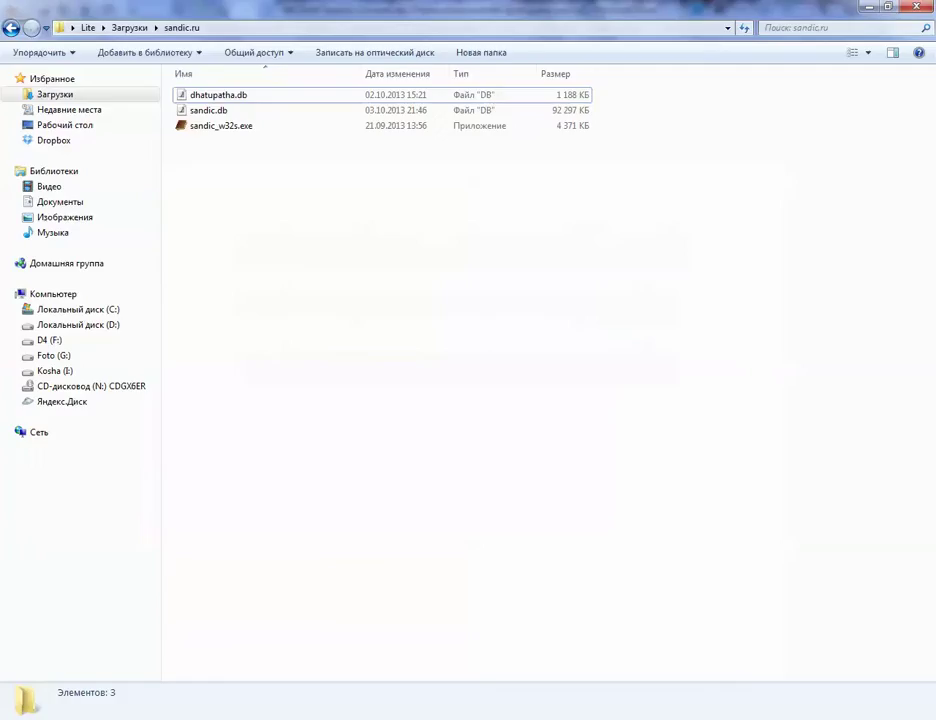
- Launch sandic_w32s.exe from the sandic.ru folder, confirming the security warning
{"action": "double_click", "coordinate": [224, 125]}
{"action": "left_click", "coordinate": [508, 374]}
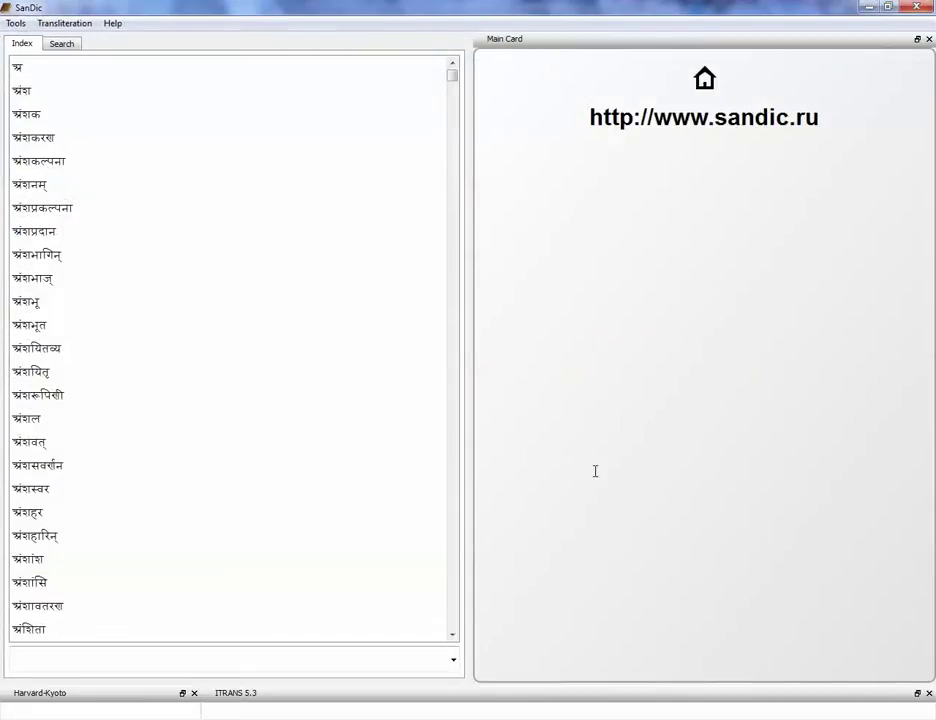
- Look up tadva in SanDic's Harvard-Kyoto field and browse the तद्व entries such as तद्यश्
{"action": "left_click", "coordinate": [96, 707]}
{"action": "type", "text": "tadvarSma"}
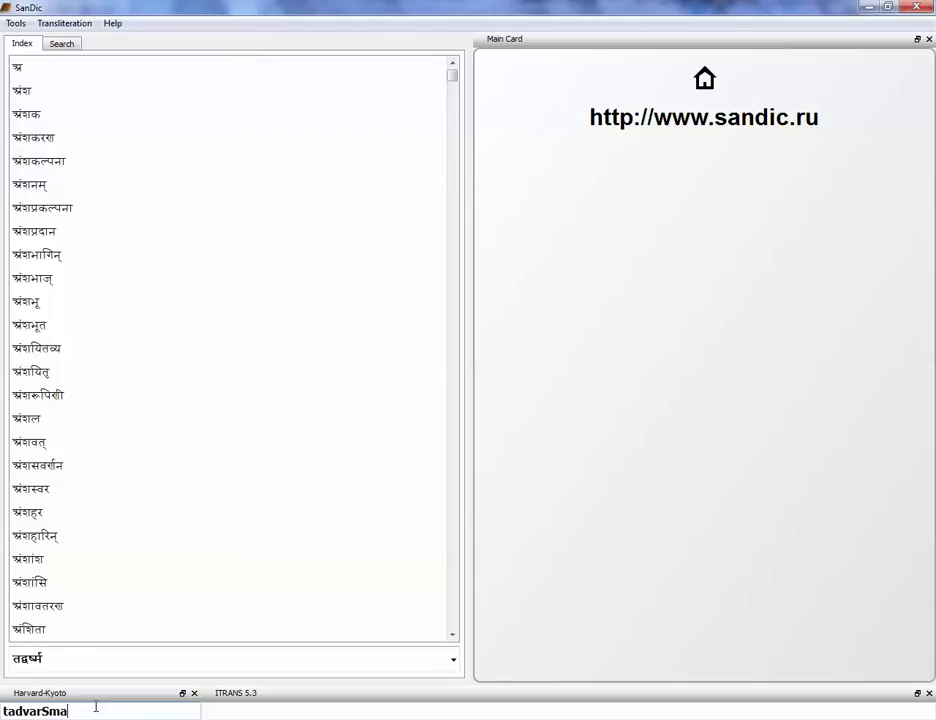
{"action": "key", "text": "BackSpace"}
{"action": "key", "text": "BackSpace"}
{"action": "key", "text": "BackSpace"}
{"action": "key", "text": "BackSpace"}
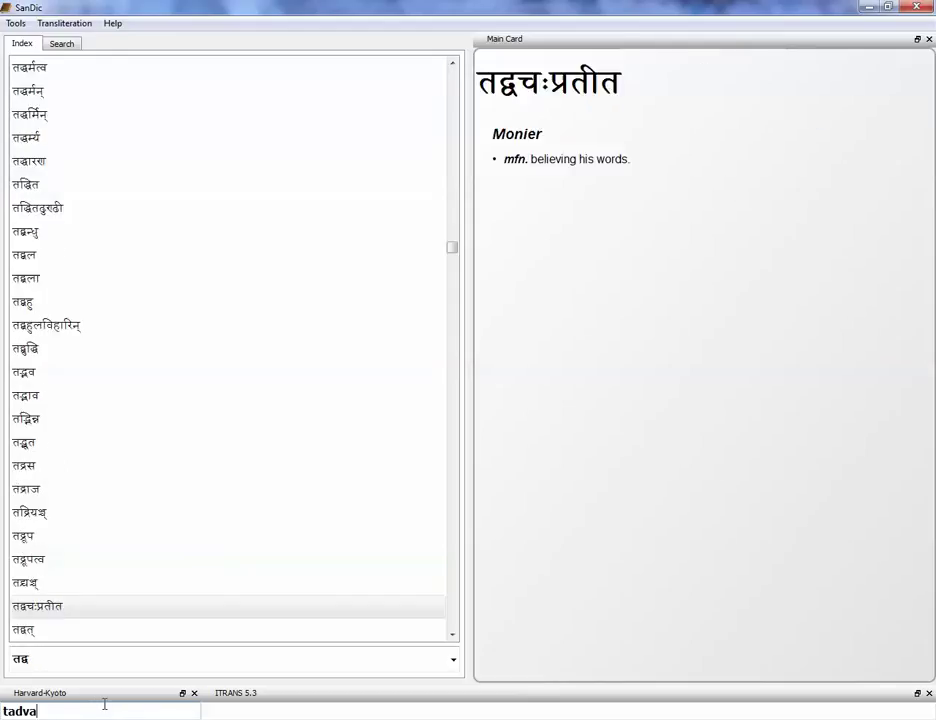
{"action": "left_click", "coordinate": [55, 607]}
{"action": "left_click", "coordinate": [46, 588]}
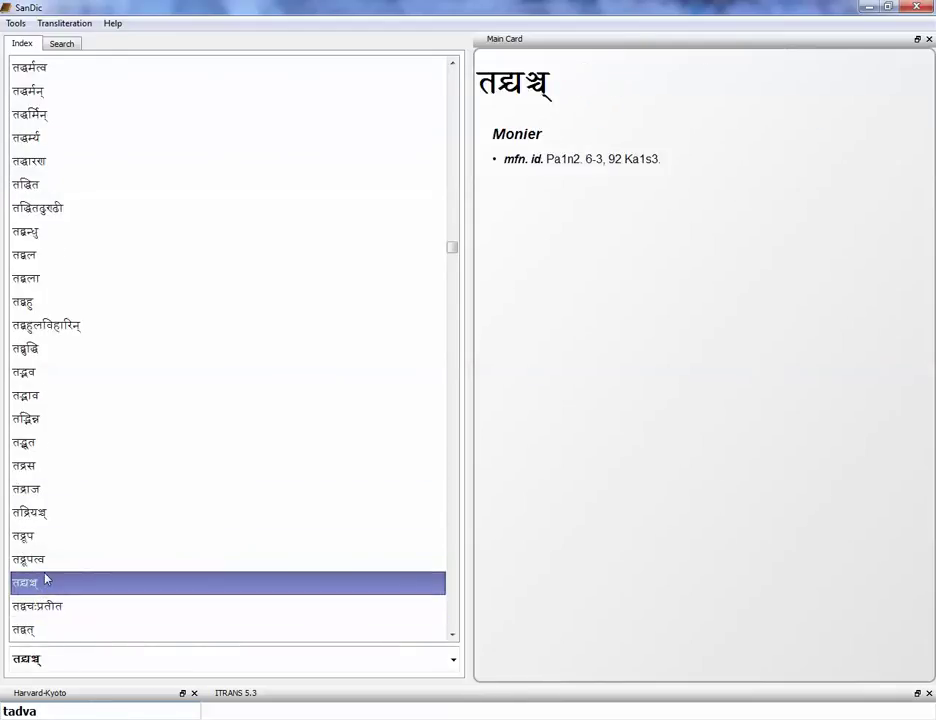
{"action": "key", "text": "Up"}
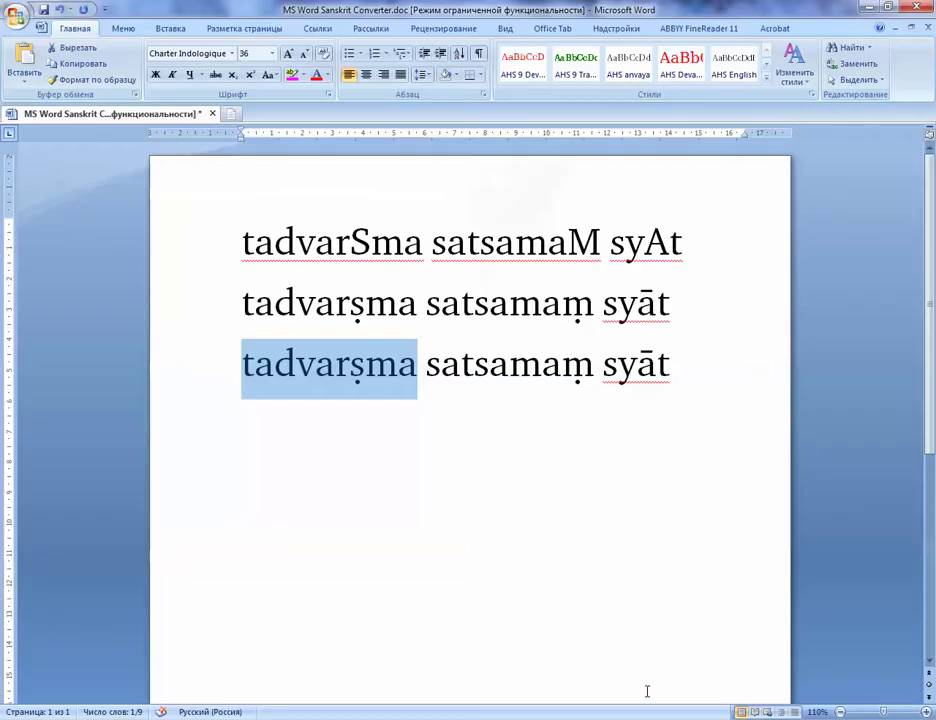
- Delete the Harvard-Kyoto line and duplicate, leaving only tadvarṣma satsamaṃ syāt
{"action": "left_click", "coordinate": [562, 320]}
{"action": "key", "text": "End"}
{"action": "key", "text": "ctrl+shift+Home"}
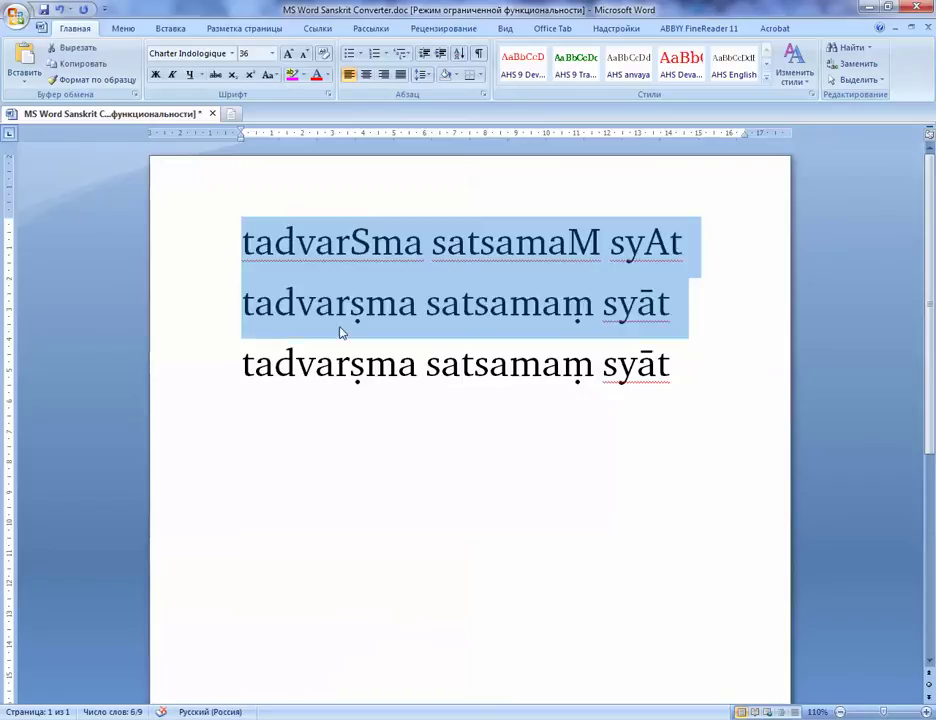
{"action": "key", "text": "Delete"}
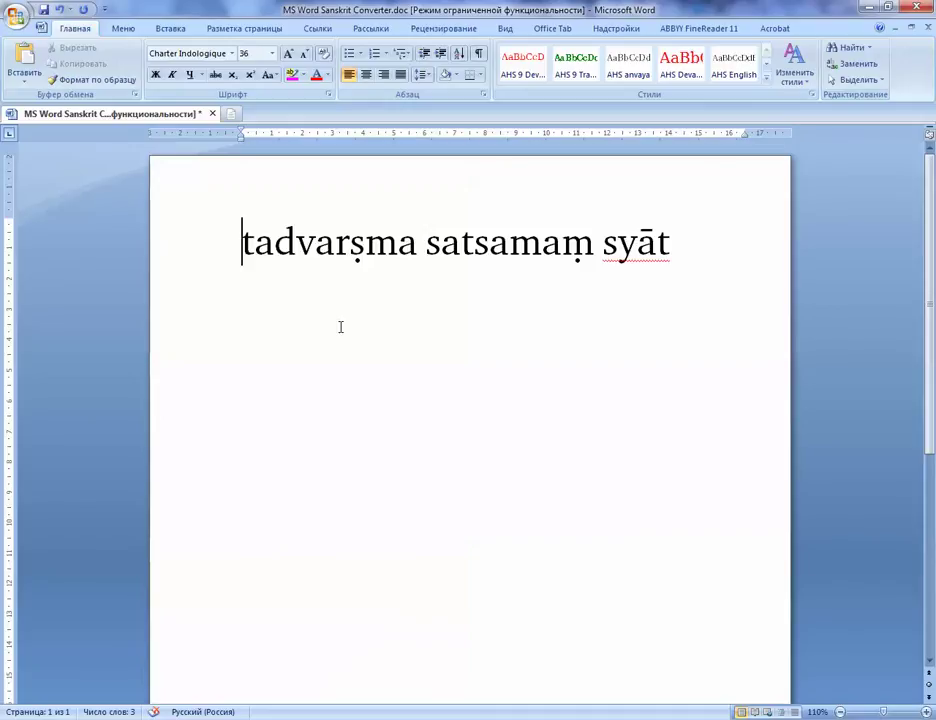
{"action": "left_click_drag", "start_coordinate": [696, 265], "coordinate": [240, 207]}
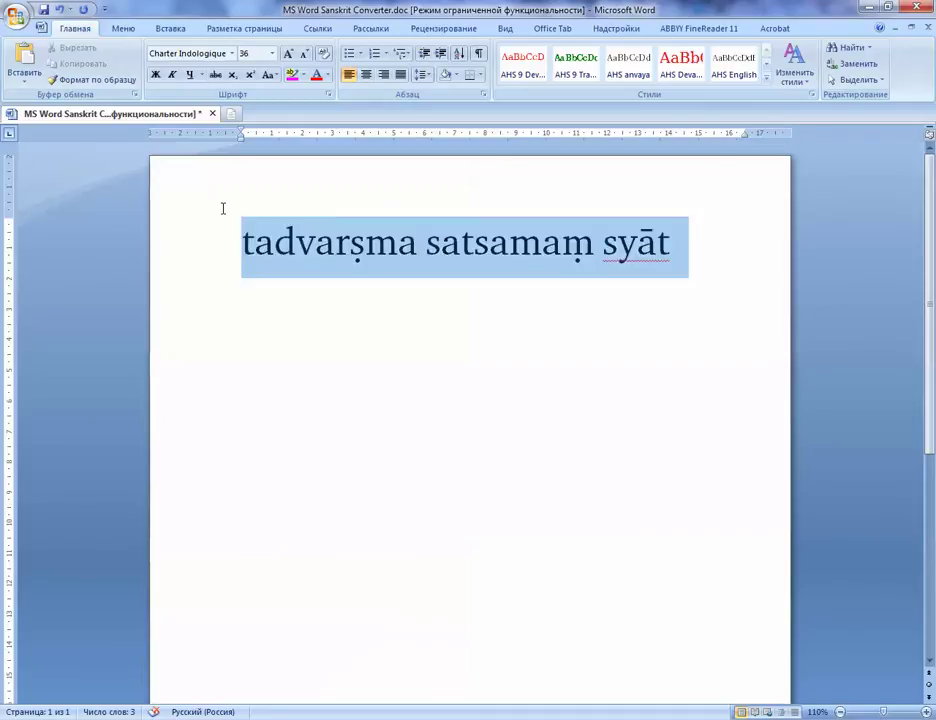
- Convert the whole line to interleaved Devanagari and IAST: तद्वर्ष्म tadvarṣma सत्समं satsamaṃ स्यात् syāt
{"action": "left_click", "coordinate": [271, 345]}
{"action": "key", "text": "alt+shift"}
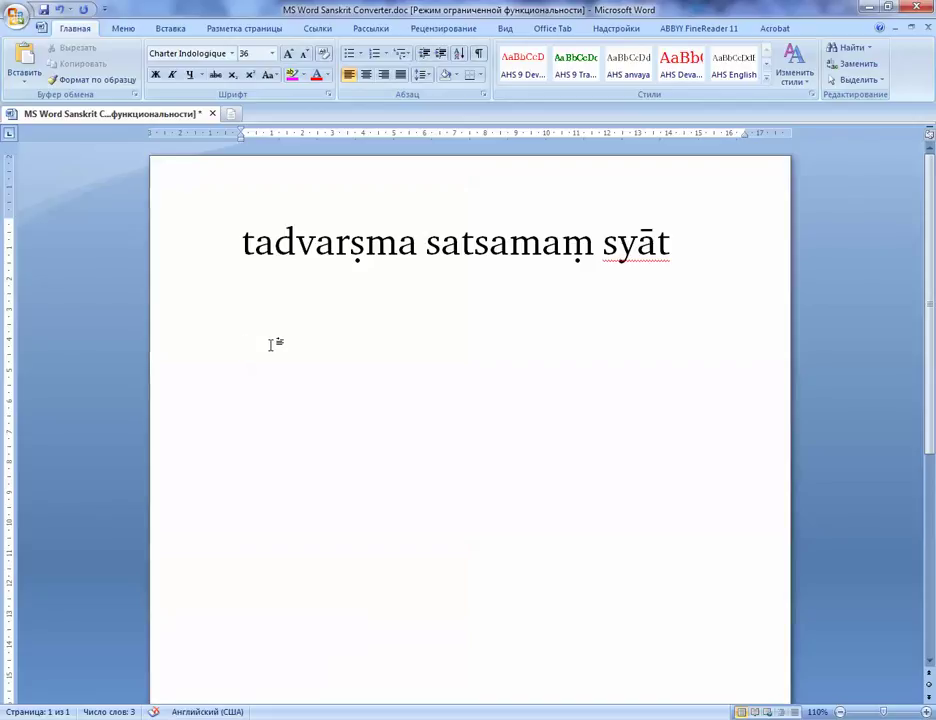
{"action": "key", "text": "Up"}
{"action": "key", "text": "Left"}
{"action": "key", "text": "ctrl+a"}
{"action": "key", "text": "alt+shift"}
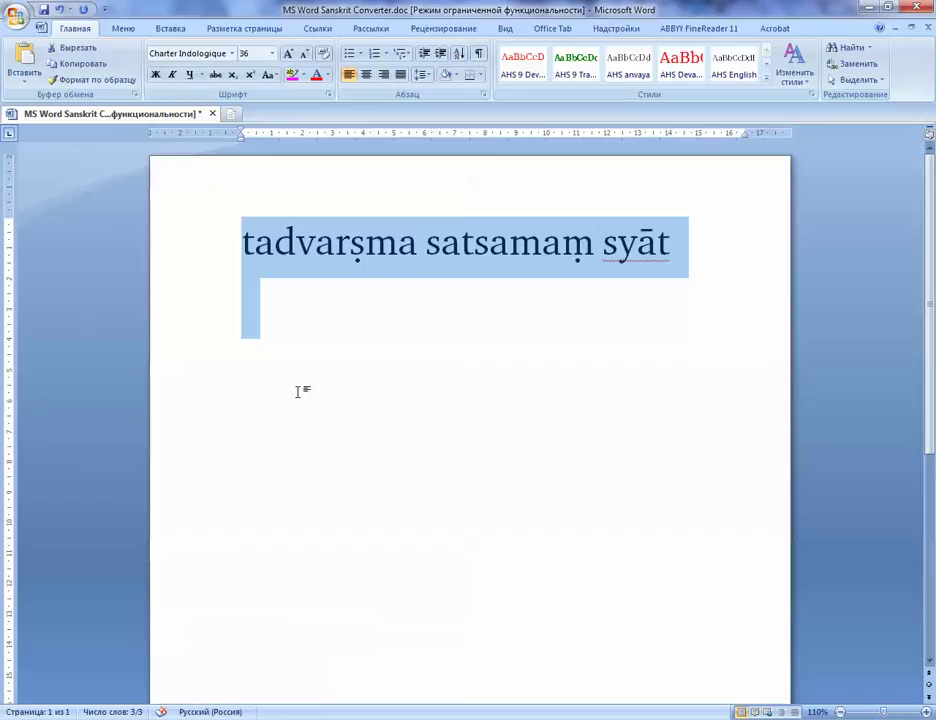
{"action": "key", "text": "alt+s"}
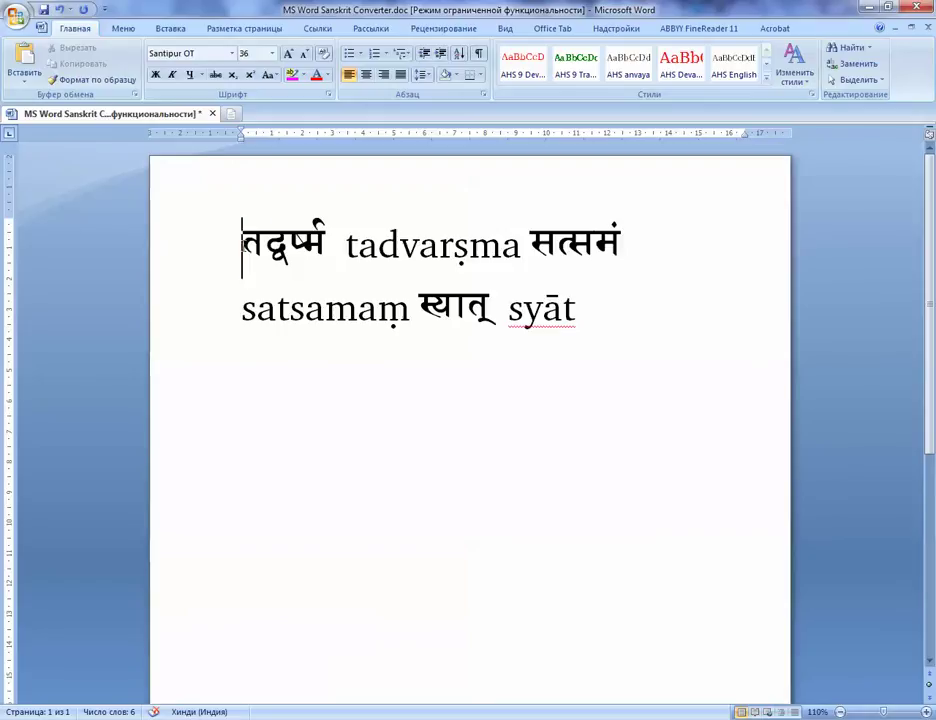
- Set the first Devanagari word तद्वर्ष्म in the Siddhanta font
{"action": "left_click_drag", "start_coordinate": [243, 245], "coordinate": [327, 244]}
{"action": "left_click", "coordinate": [214, 56]}
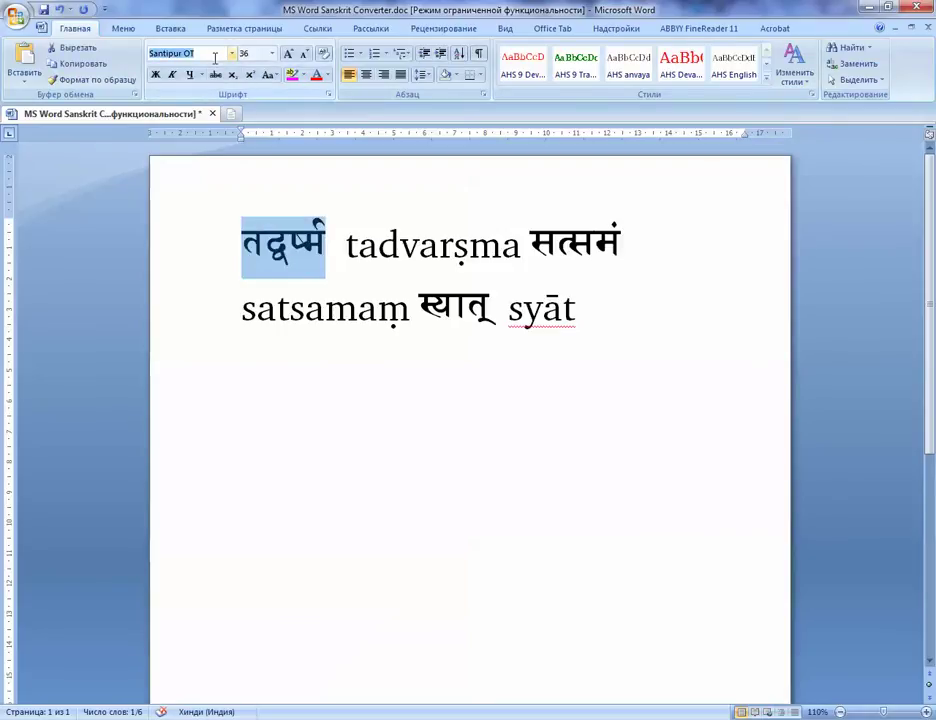
{"action": "type", "text": "Siddhanta"}
{"action": "key", "text": "Return"}
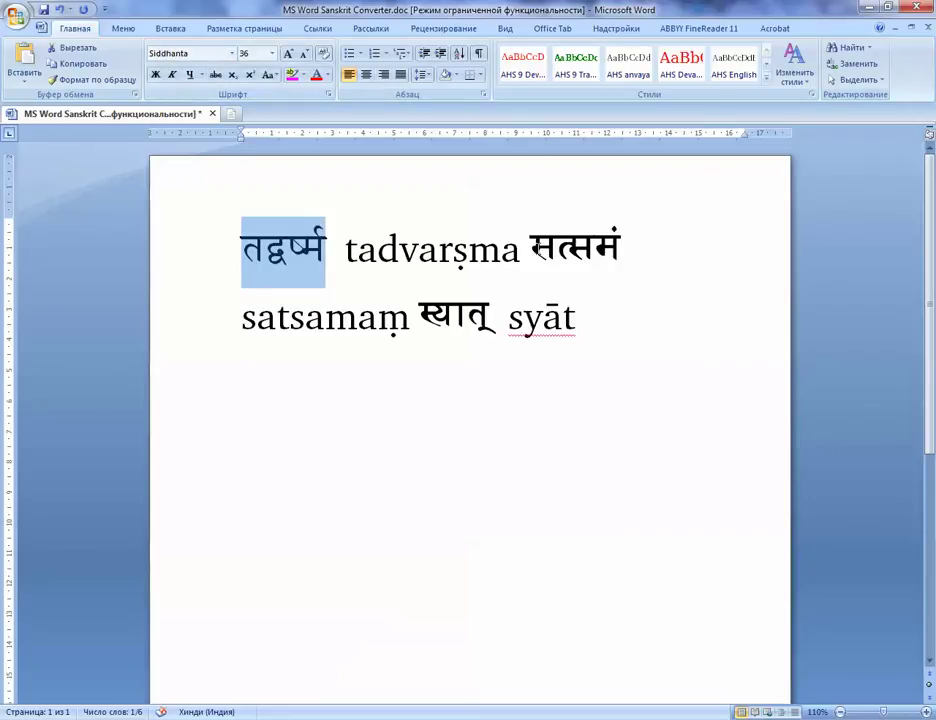
- Set every Devanagari word with matching formatting, such as सत्समं, to Siddhanta
{"action": "right_click", "coordinate": [566, 246]}
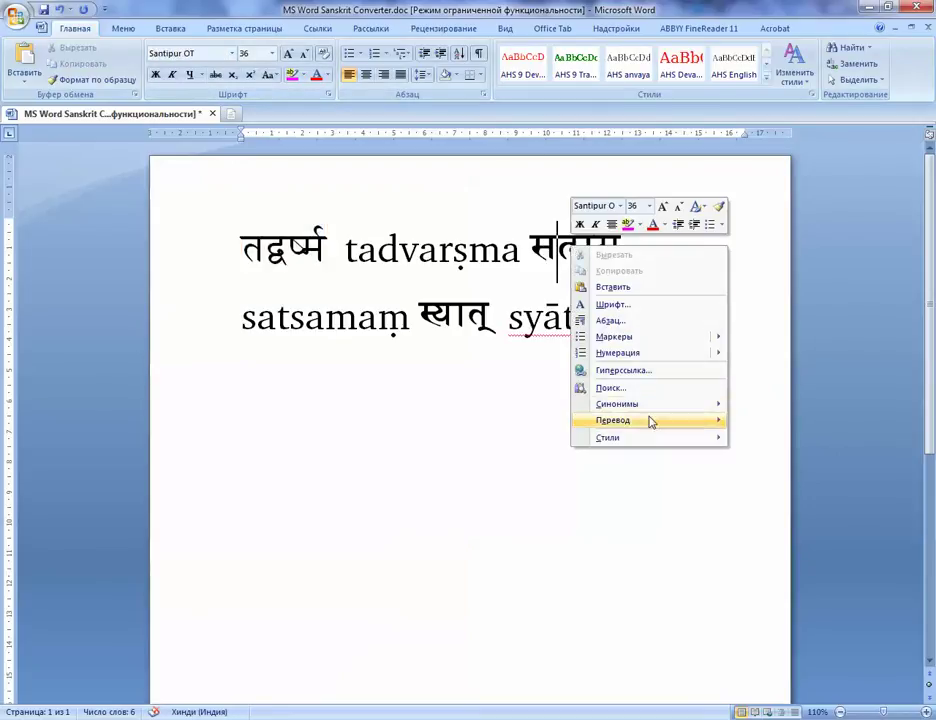
{"action": "mouse_move", "coordinate": [619, 440]}
{"action": "left_click", "coordinate": [468, 470]}
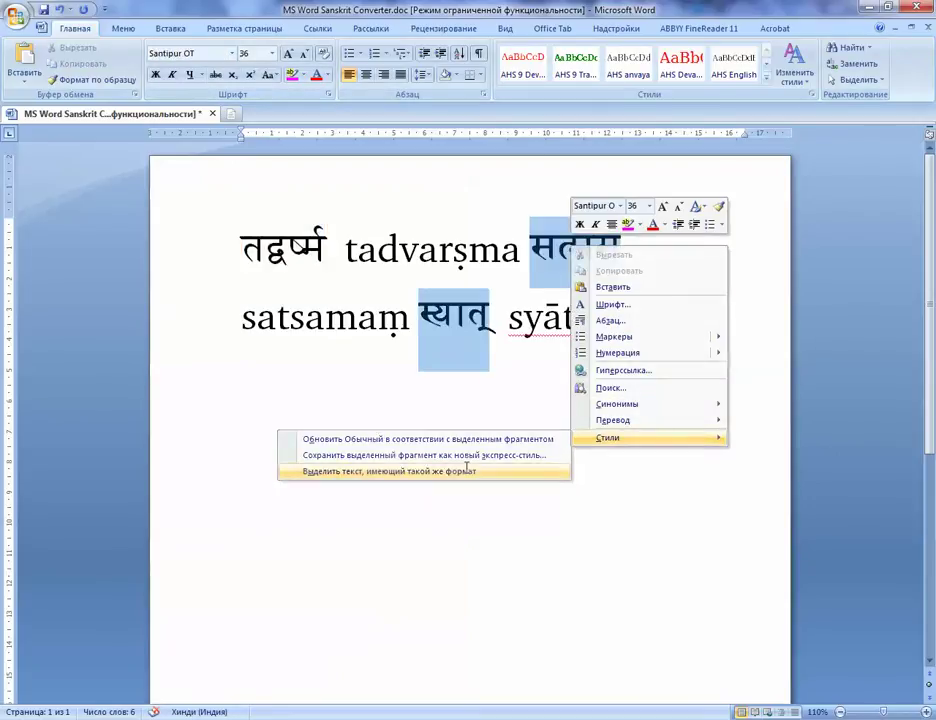
{"action": "left_click", "coordinate": [213, 54]}
{"action": "type", "text": "Siddhanta"}
{"action": "key", "text": "Return"}
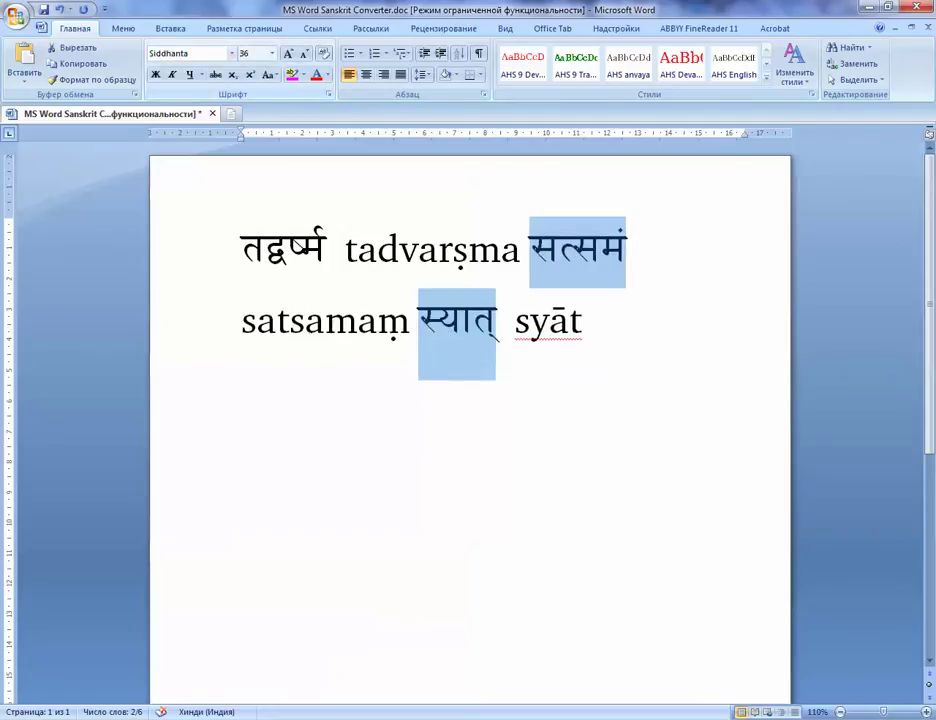
{"action": "left_click", "coordinate": [435, 240]}
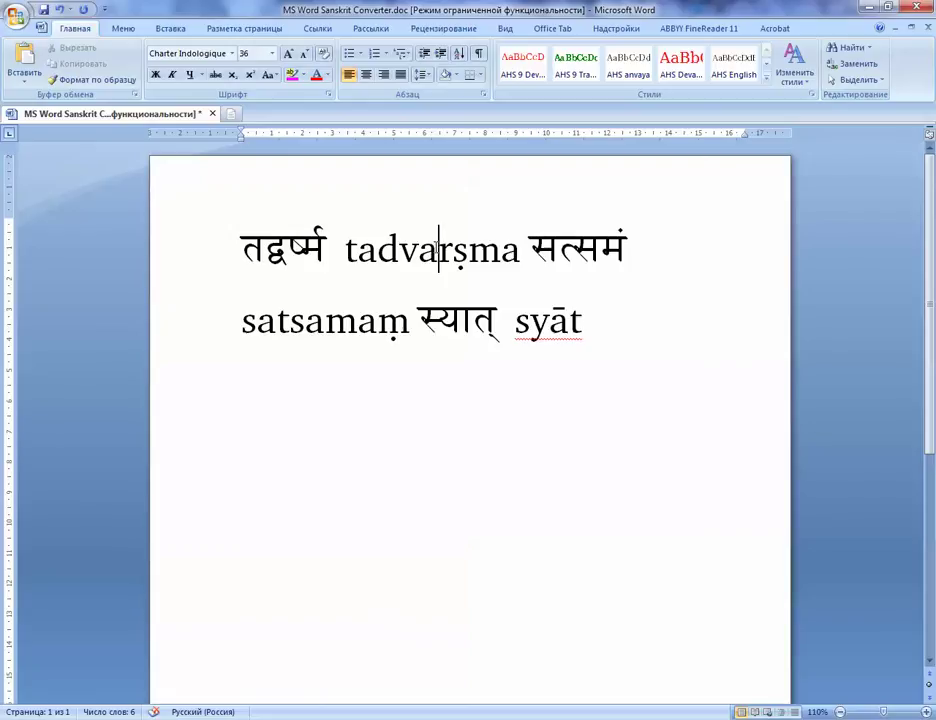
- Convert both lines to tadvarSma and copy the sample line tadvarṣma satsamaṃ syāt from the Google Docs notes
{"action": "left_click_drag", "start_coordinate": [582, 322], "coordinate": [297, 258]}
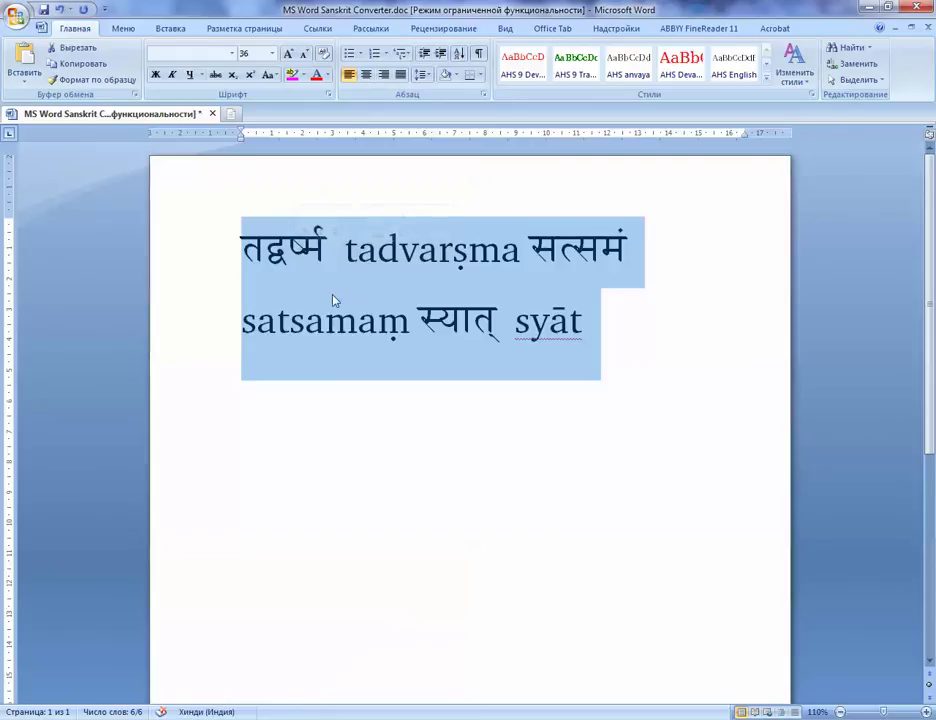
{"action": "type", "text": "tadvarSma"}
{"action": "key", "text": "alt+Tab"}
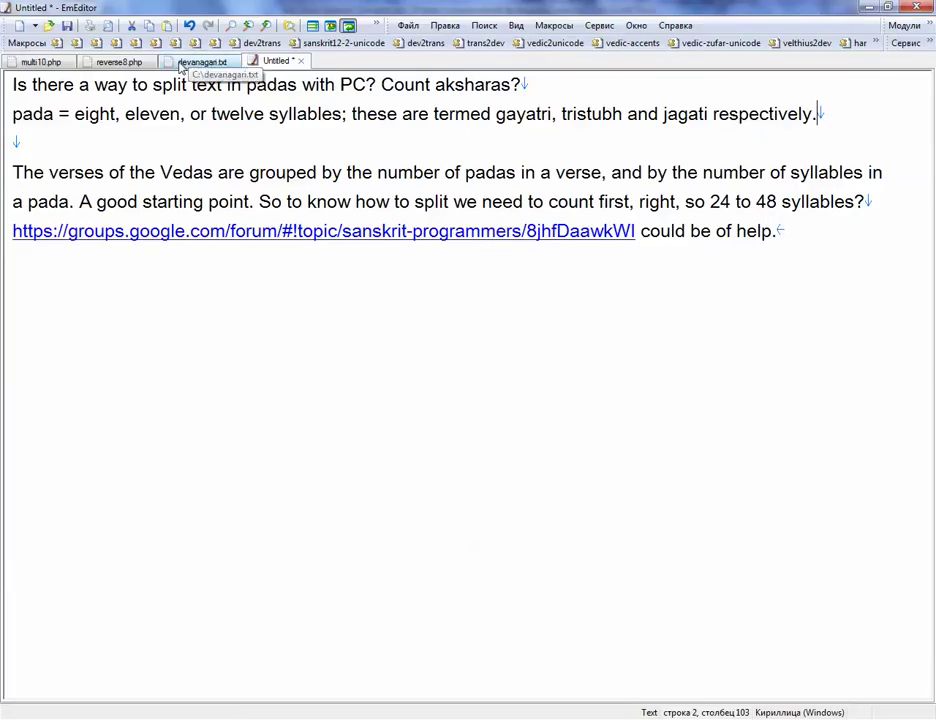
{"action": "left_click", "coordinate": [200, 61]}
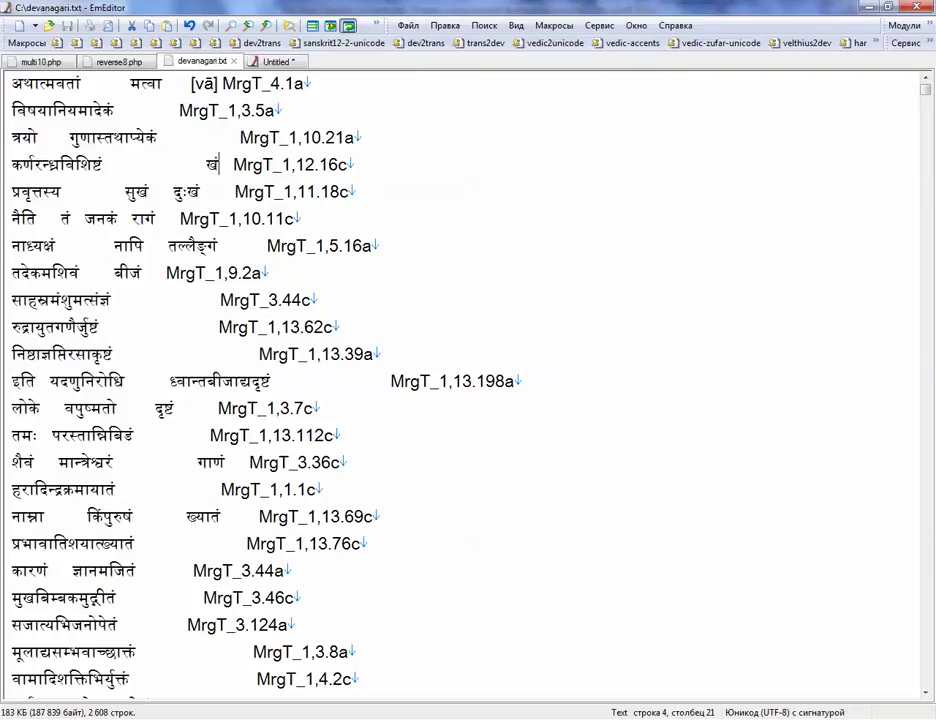
{"action": "key", "text": "alt+Tab"}
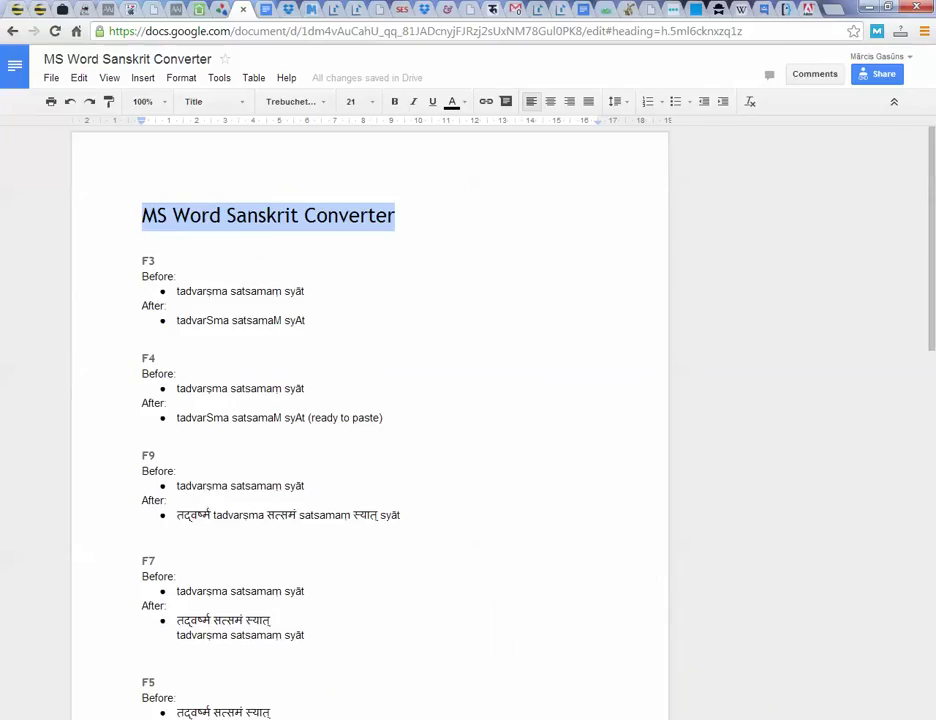
{"action": "left_click_drag", "start_coordinate": [305, 291], "coordinate": [176, 291]}
{"action": "key", "text": "ctrl+c"}
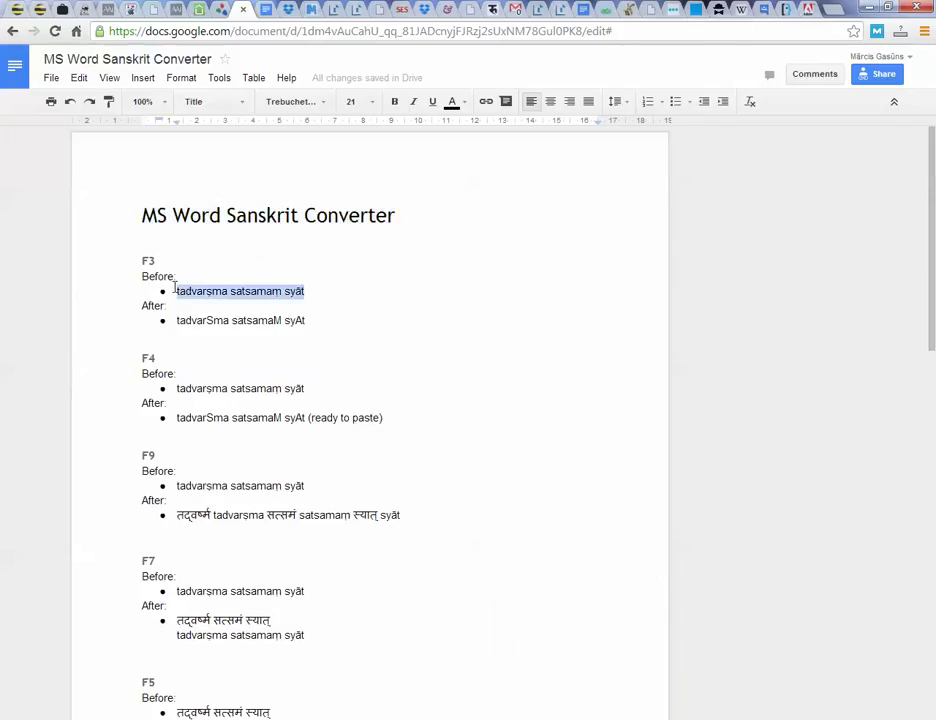
{"action": "key", "text": "alt+Tab"}
{"action": "key", "text": "ctrl+a"}
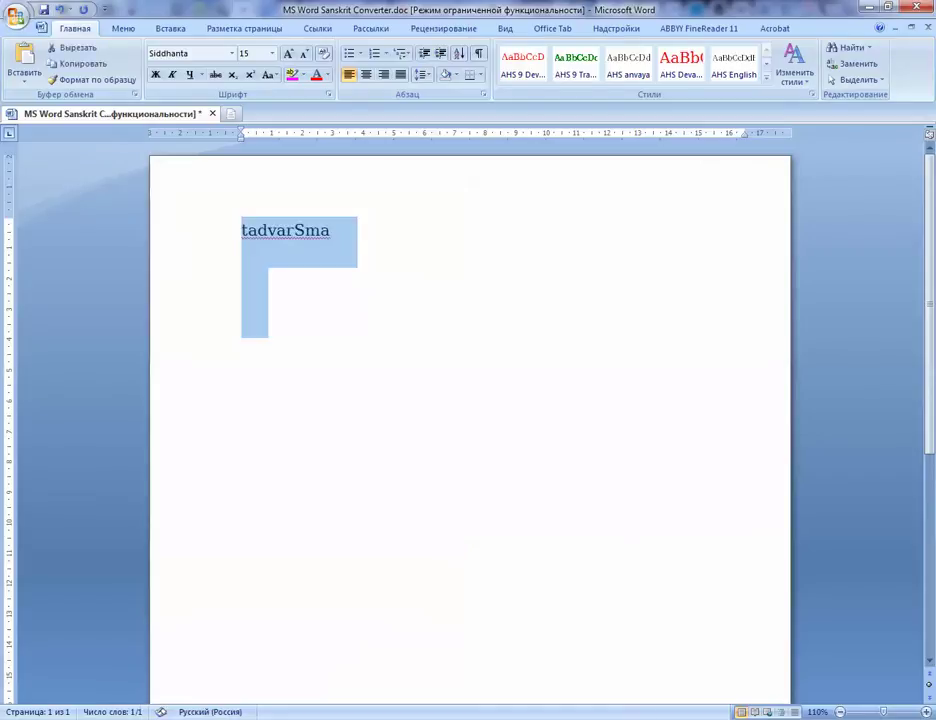
- Replace the text with tadvarṣma satsamaṃ syāt in Charter Indologique at 36 pt
{"action": "key", "text": "ctrl+v"}
{"action": "key", "text": "ctrl+a"}
{"action": "left_click", "coordinate": [232, 53]}
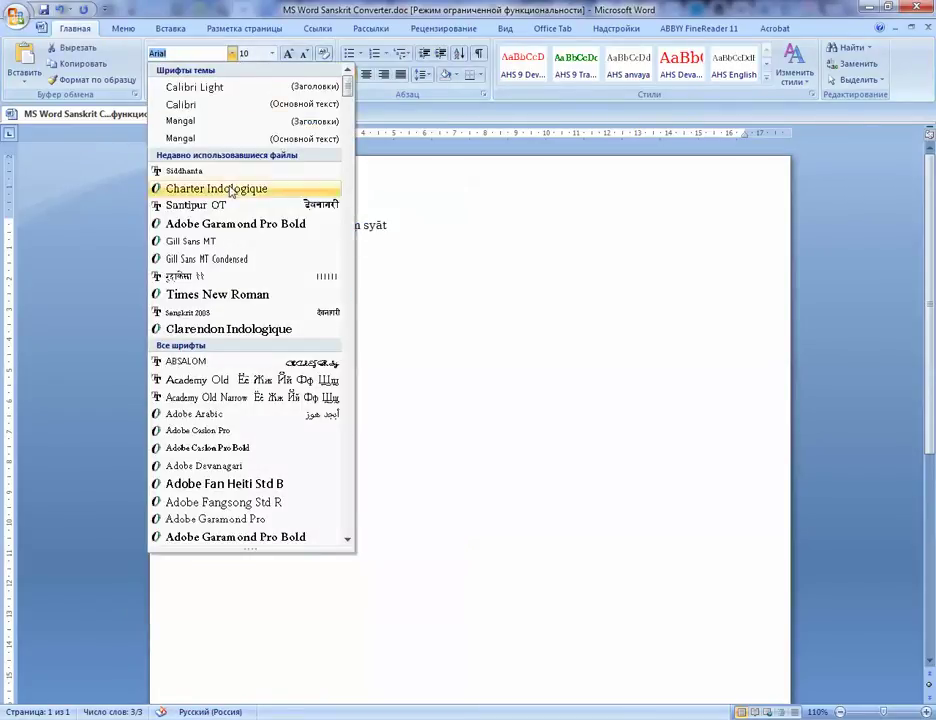
{"action": "left_click", "coordinate": [230, 190]}
{"action": "left_click", "coordinate": [272, 53]}
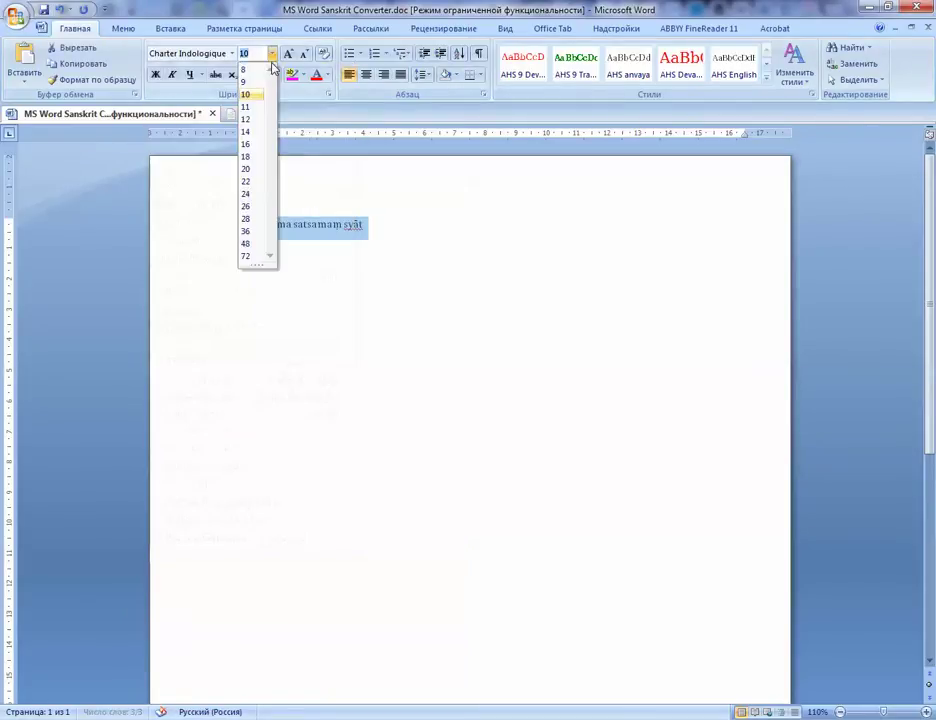
{"action": "left_click", "coordinate": [247, 231]}
{"action": "left_click", "coordinate": [294, 287]}
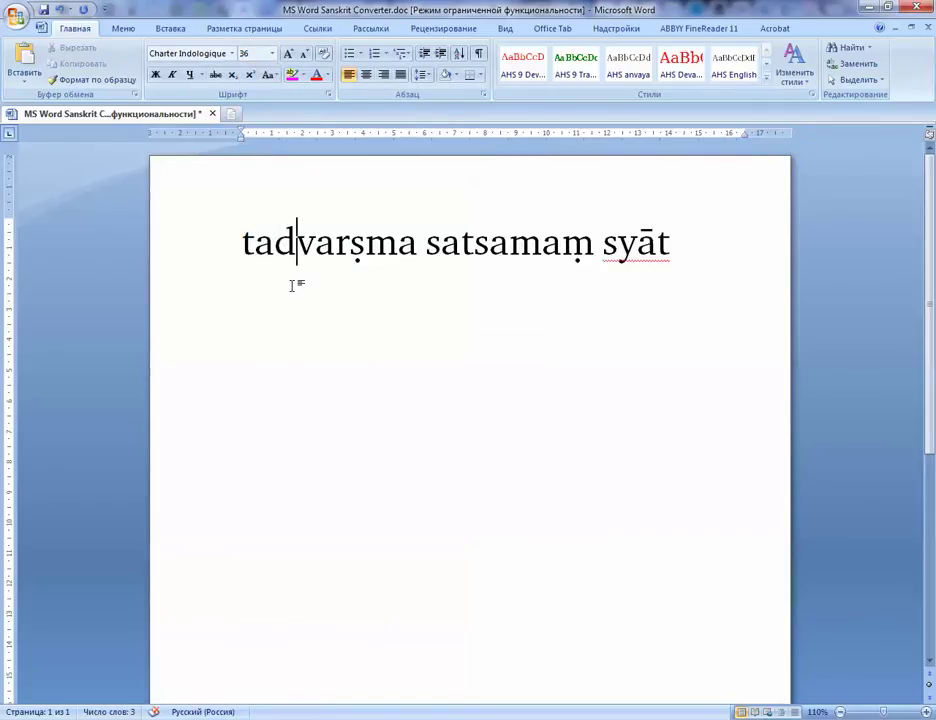
{"action": "left_click_drag", "start_coordinate": [758, 255], "coordinate": [213, 254]}
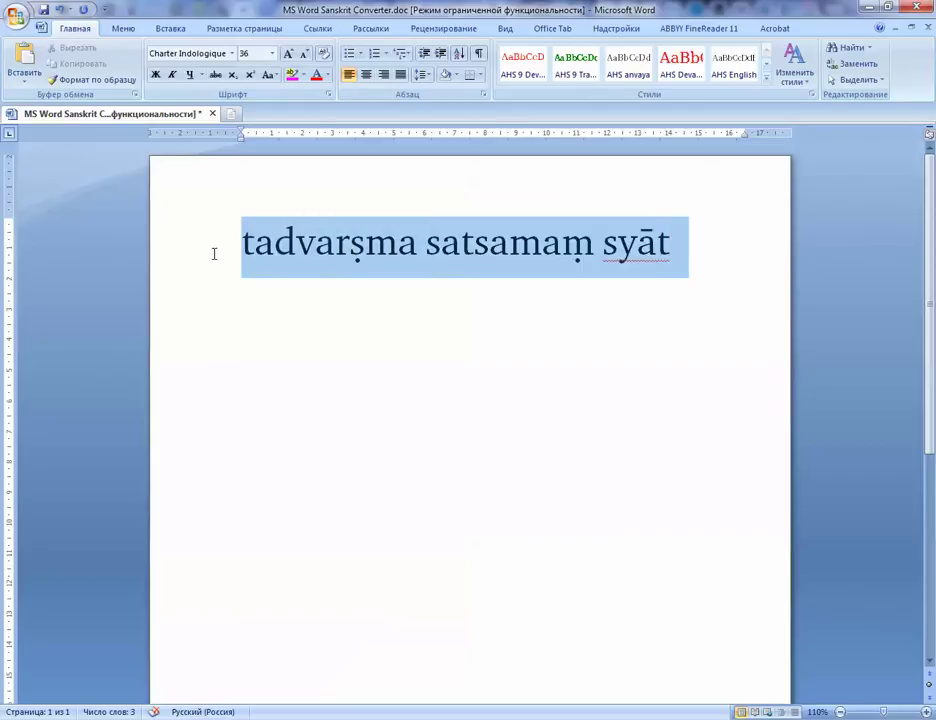
- Add the Devanagari line तद्वर्ष्म सत्समं स्यात् above, then delete the transliteration beneath it
{"action": "key", "text": "ctrl+shift+s"}
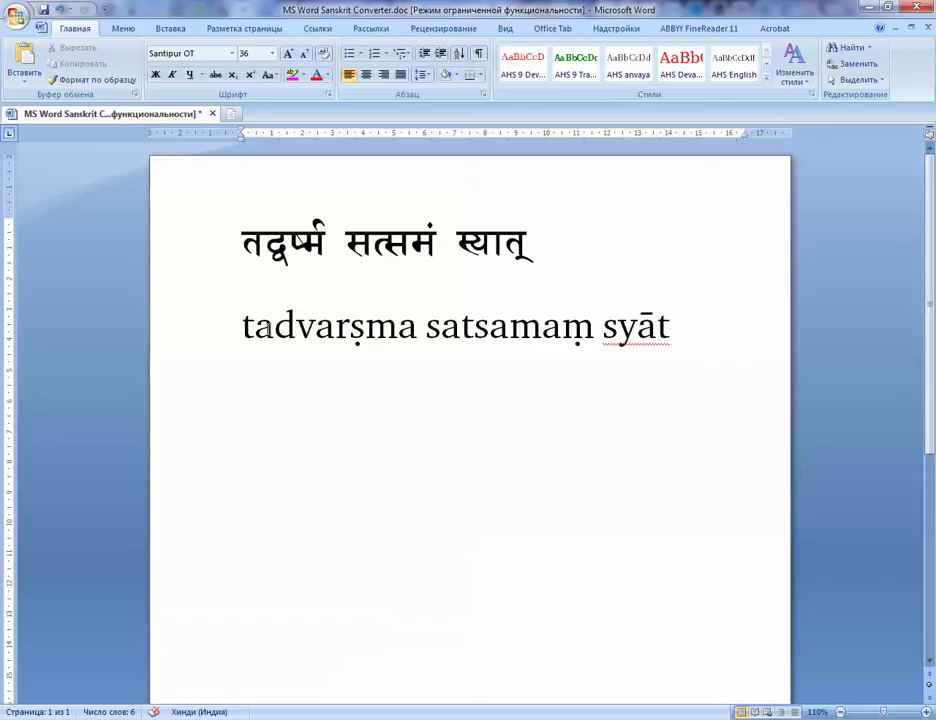
{"action": "left_click_drag", "start_coordinate": [677, 328], "coordinate": [300, 323]}
{"action": "key", "text": "Delete"}
{"action": "left_click", "coordinate": [528, 252]}
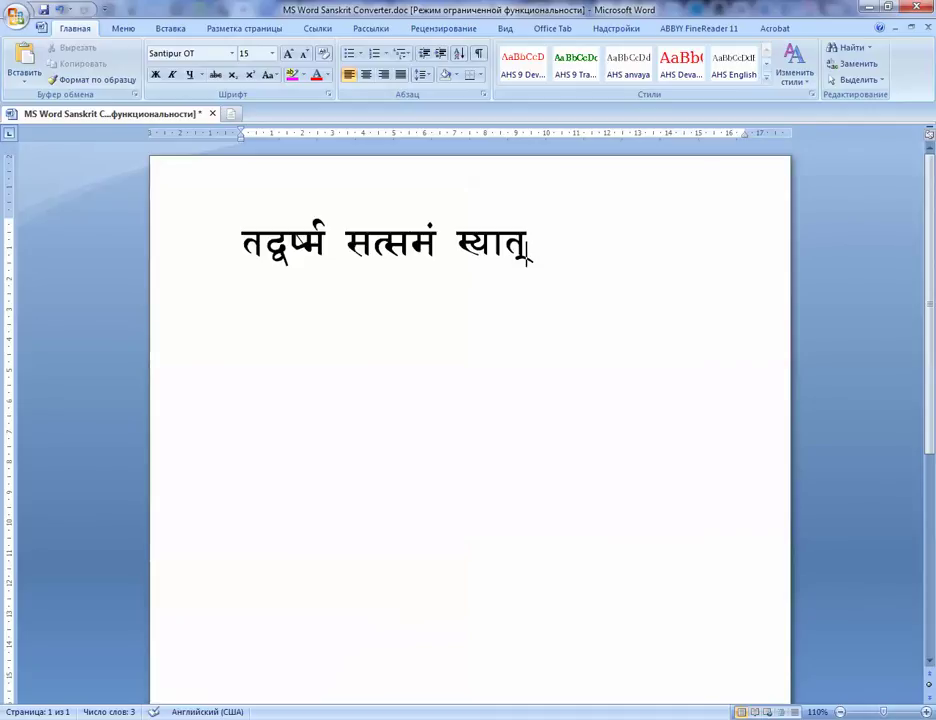
- Convert the Devanagari back to tadvarṣma satsamaṃ syāt, then review the F7 and F8 macro notes
{"action": "key", "text": "ctrl+a"}
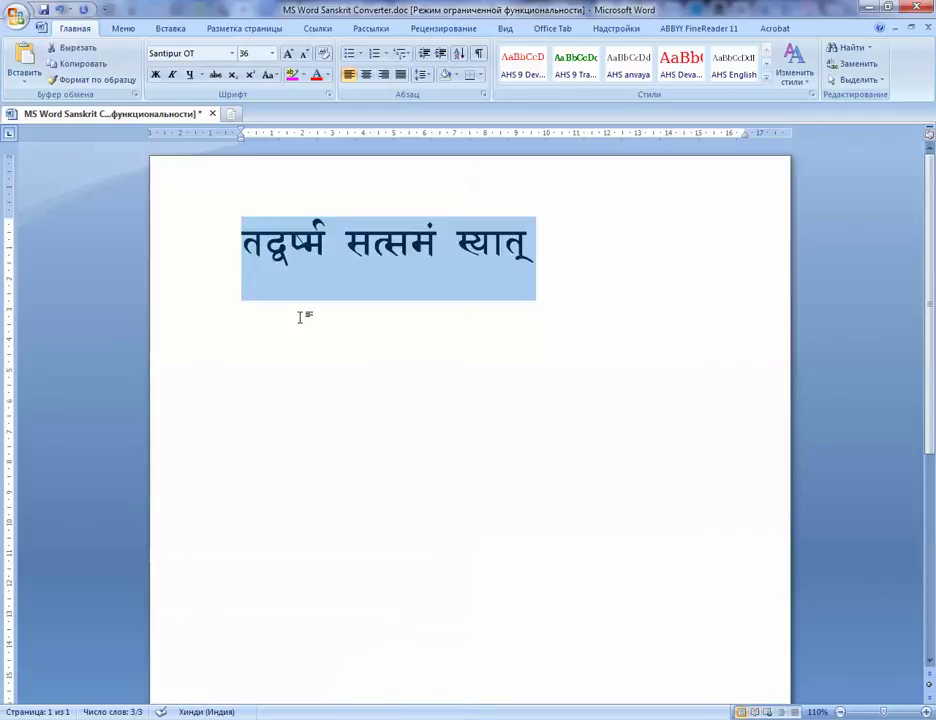
{"action": "key", "text": "ctrl+shift+t"}
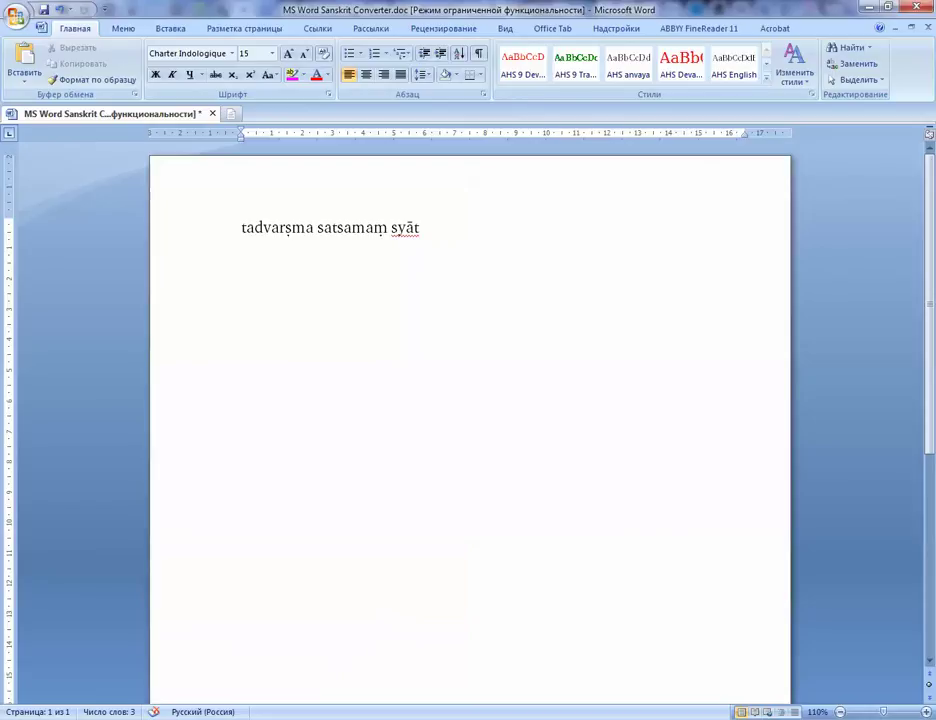
{"action": "key", "text": "alt+Tab"}
{"action": "scroll", "coordinate": [497, 599], "scroll_direction": "down", "scroll_amount": 3}
{"action": "left_click", "coordinate": [417, 412]}
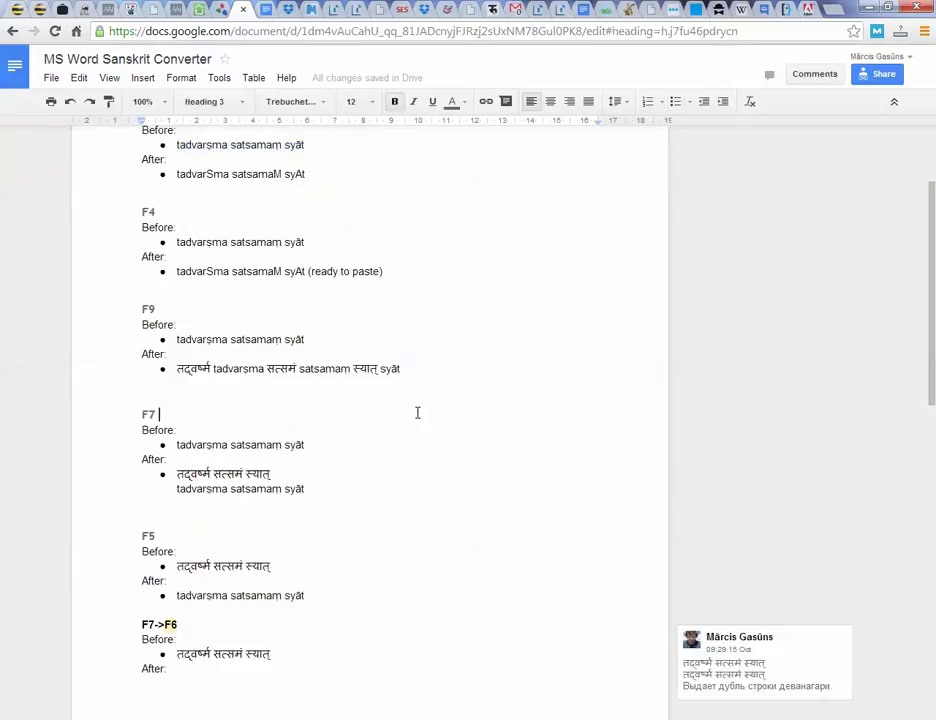
{"action": "scroll", "coordinate": [417, 412], "scroll_direction": "down", "scroll_amount": 5}
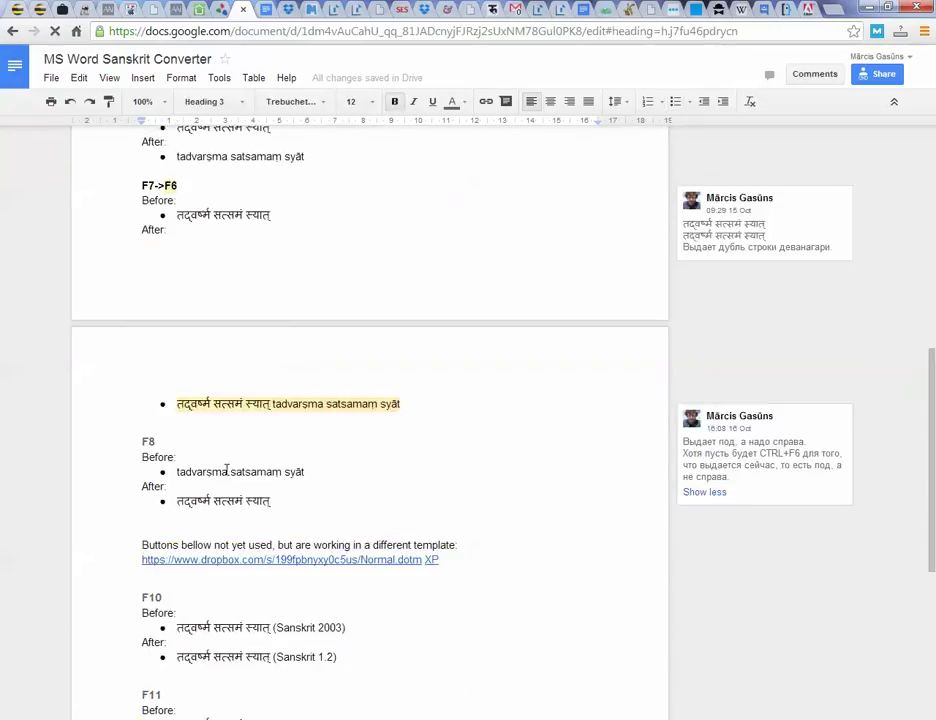
{"action": "left_click", "coordinate": [227, 471]}
{"action": "key", "text": "alt+Tab"}
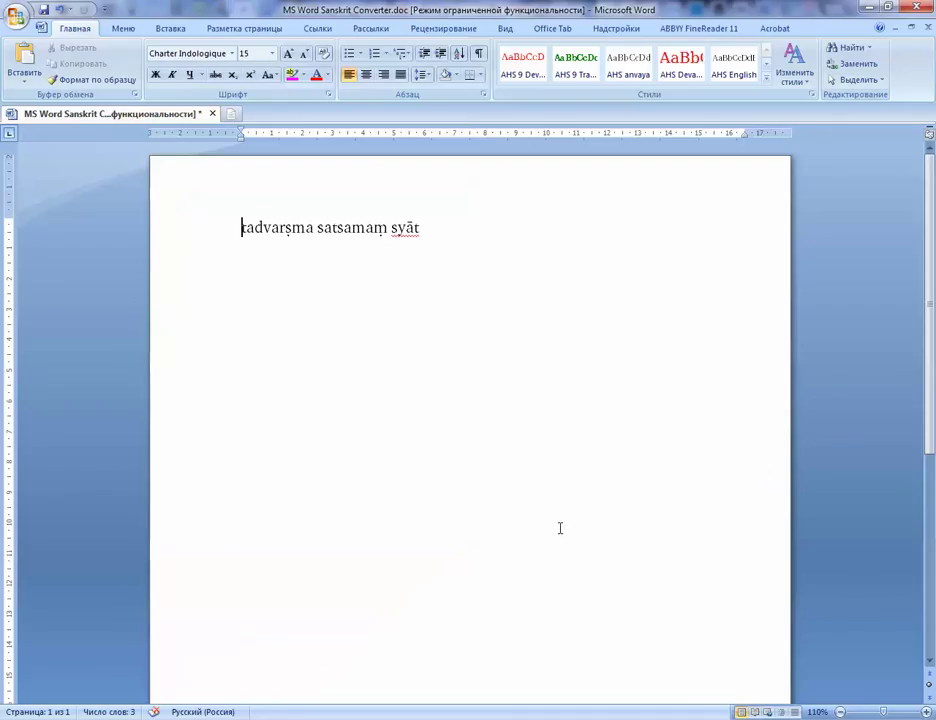
- Convert the whole line to Devanagari तद्वर्ष्म सत्समं स्यात् in Santipur OT 36 pt
{"action": "key", "text": "ctrl+a"}
{"action": "key", "text": "ctrl+c"}
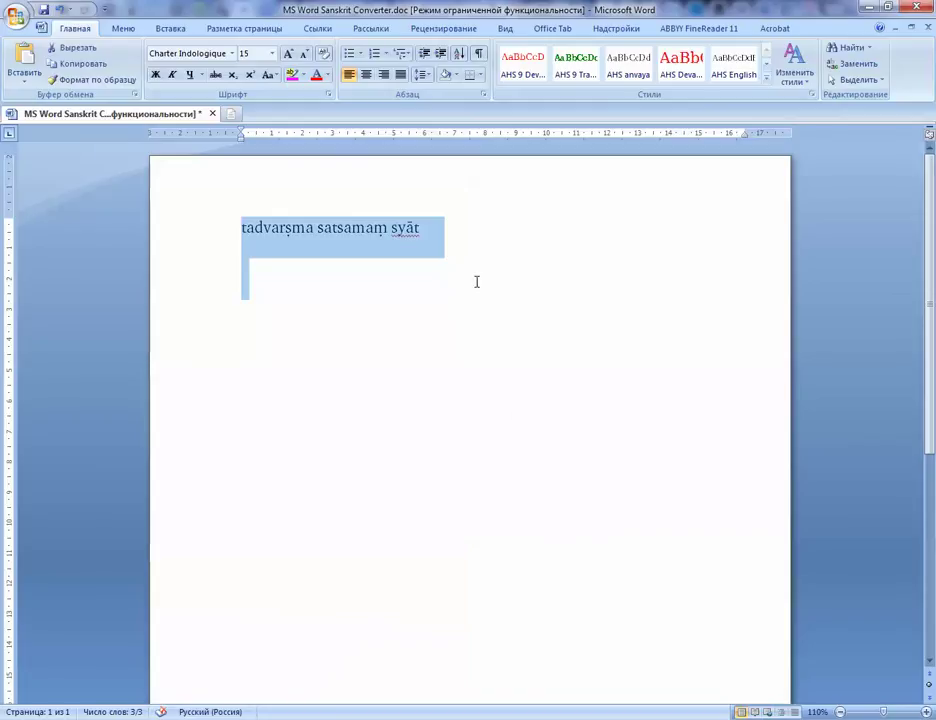
{"action": "key", "text": "alt+s"}
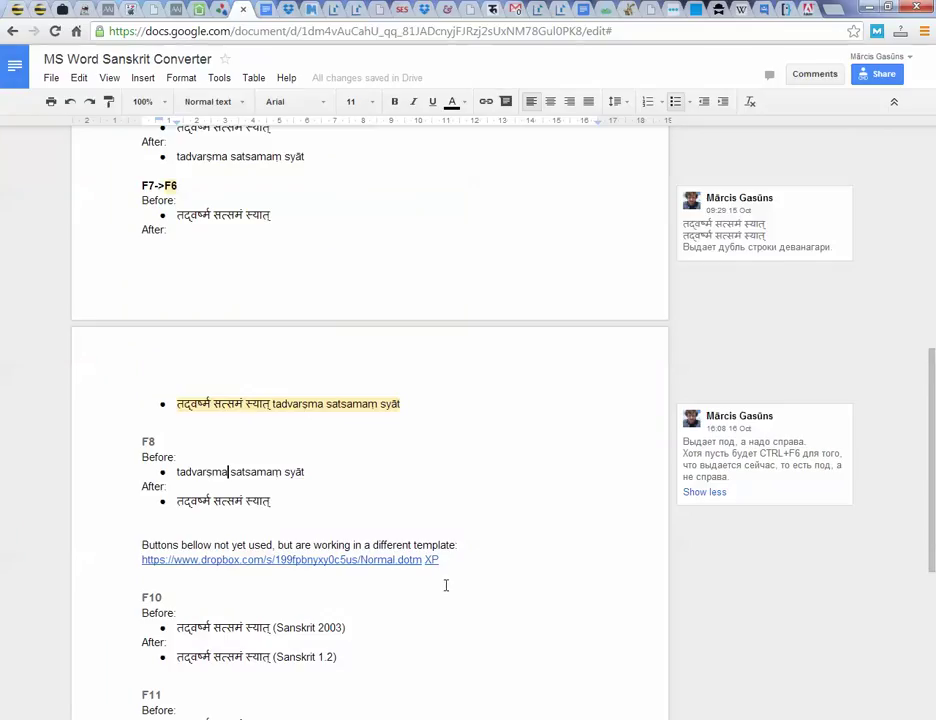
{"action": "scroll", "coordinate": [443, 581], "scroll_direction": "up", "scroll_amount": 3}
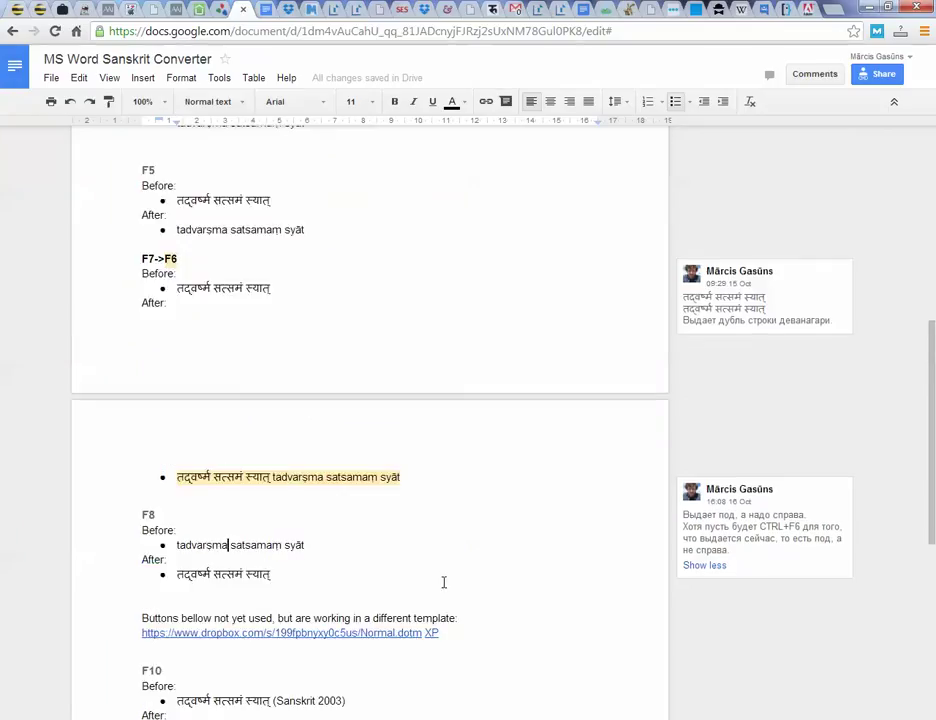
- Check the F7->F6 example in the notes, then select Word's whole line तद्वर्ष्म सत्समं स्यात्
{"action": "left_click", "coordinate": [224, 361]}
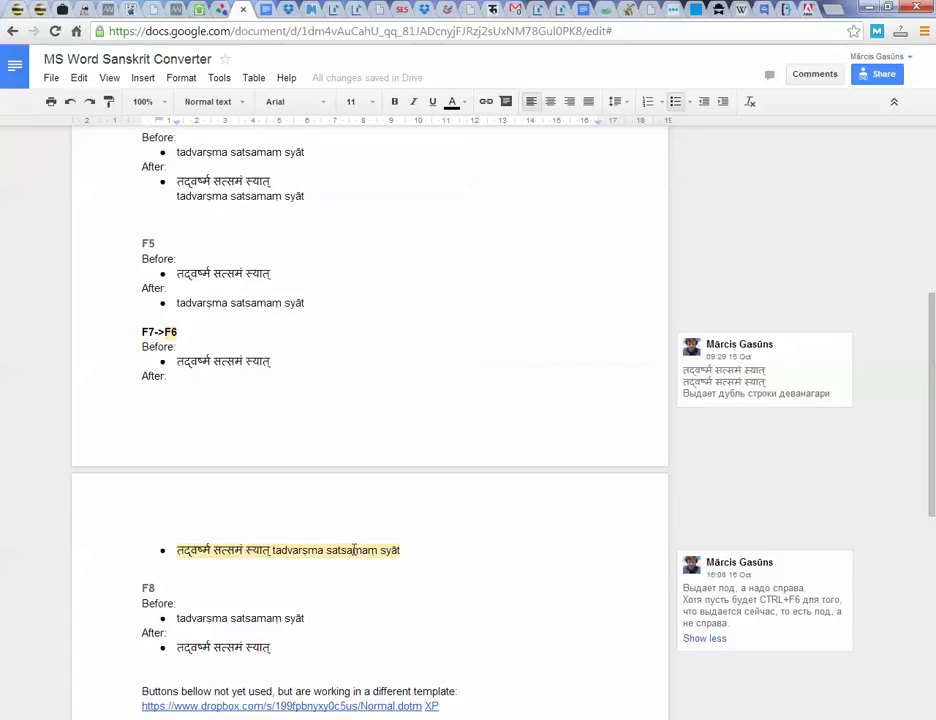
{"action": "scroll", "coordinate": [354, 550], "scroll_direction": "down", "scroll_amount": 1}
{"action": "key", "text": "alt+Tab"}
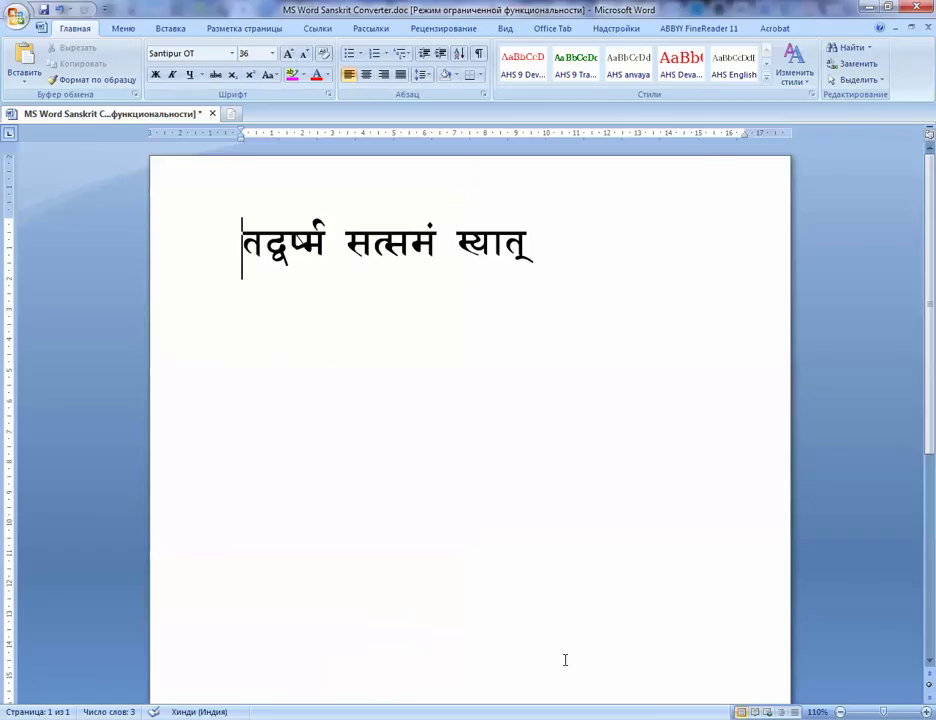
{"action": "key", "text": "alt+Tab"}
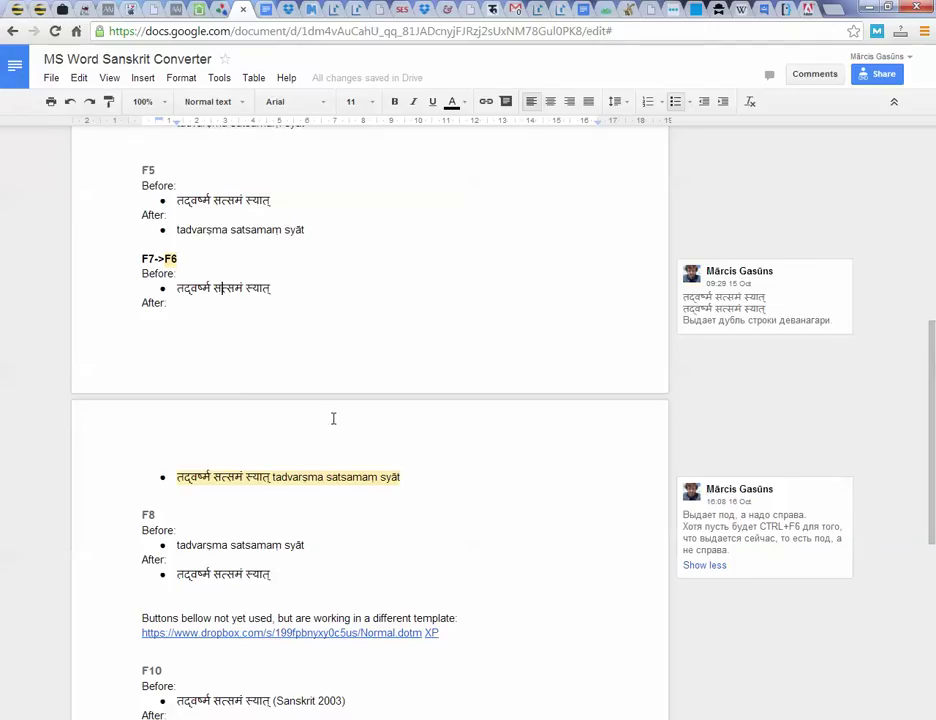
{"action": "key", "text": "alt+Tab"}
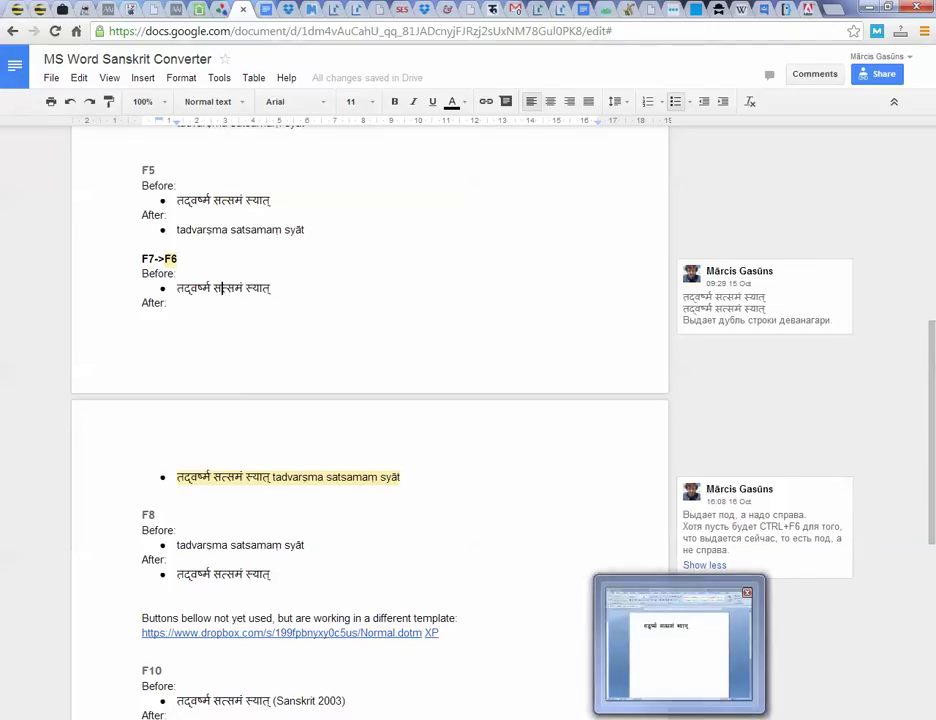
{"action": "key", "text": "ctrl+a"}
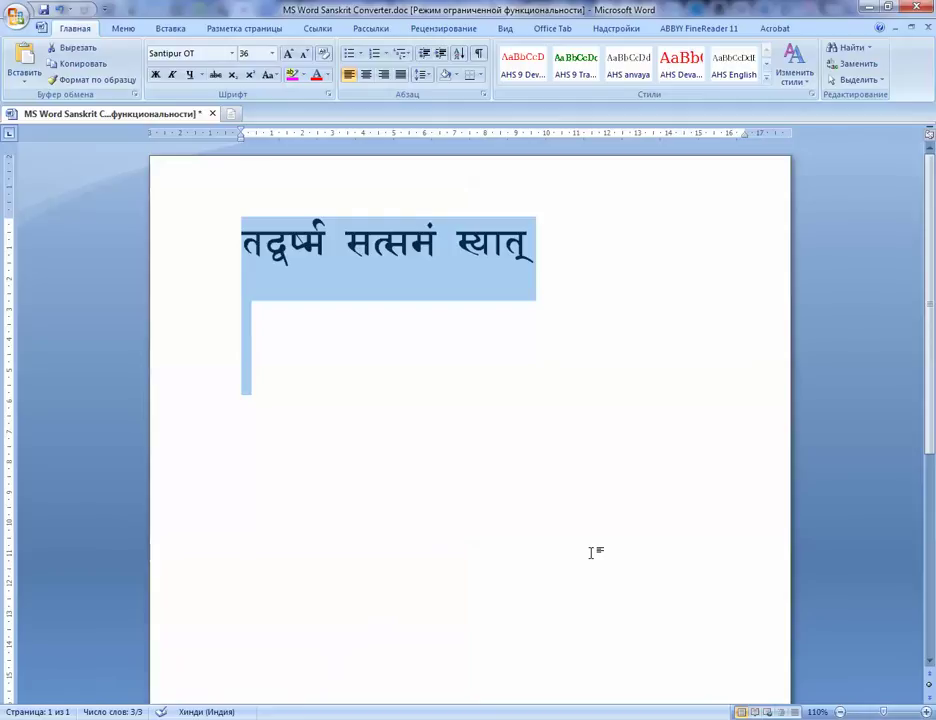
- Run the macro to add the transliteration, then join 'tadvarṣma satsamaṃ syāt' onto the Devanagari line
{"action": "key", "text": "ctrl+v"}
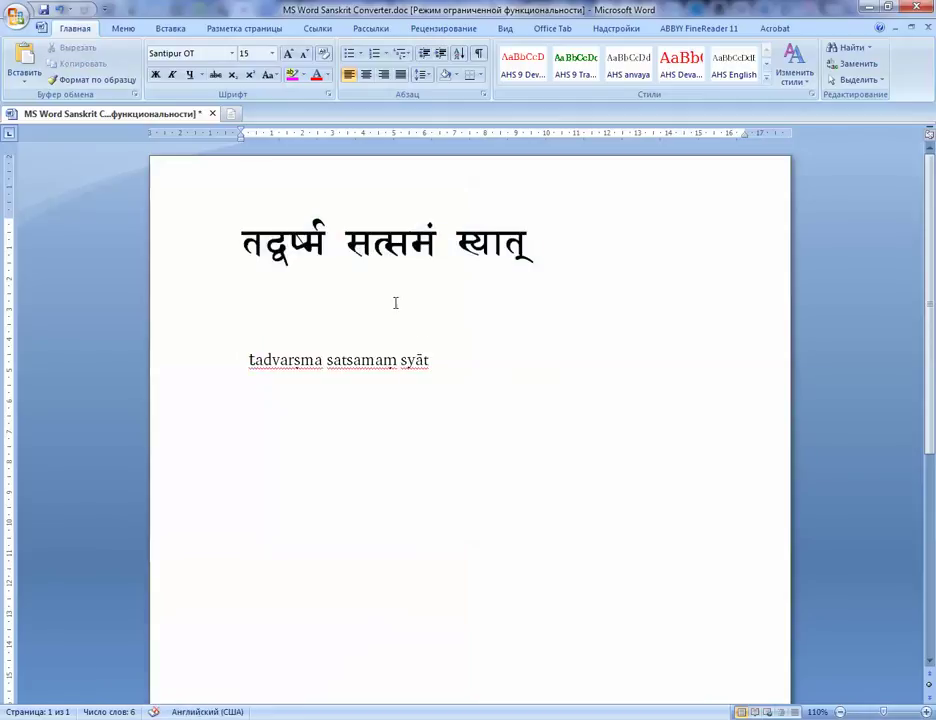
{"action": "left_click", "coordinate": [351, 308]}
{"action": "key", "text": "Delete"}
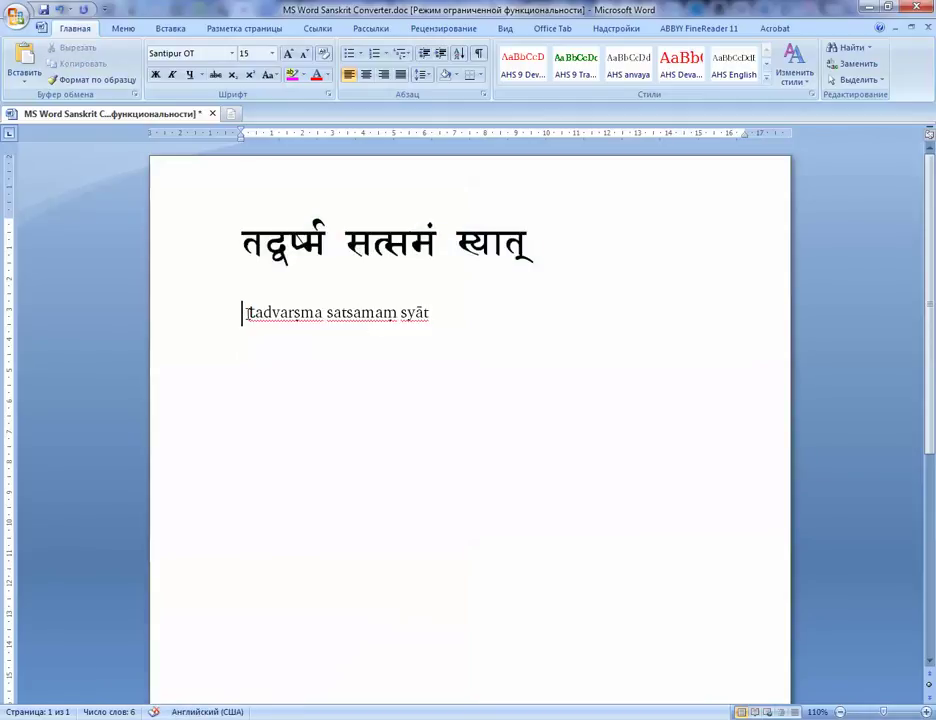
{"action": "key", "text": "BackSpace"}
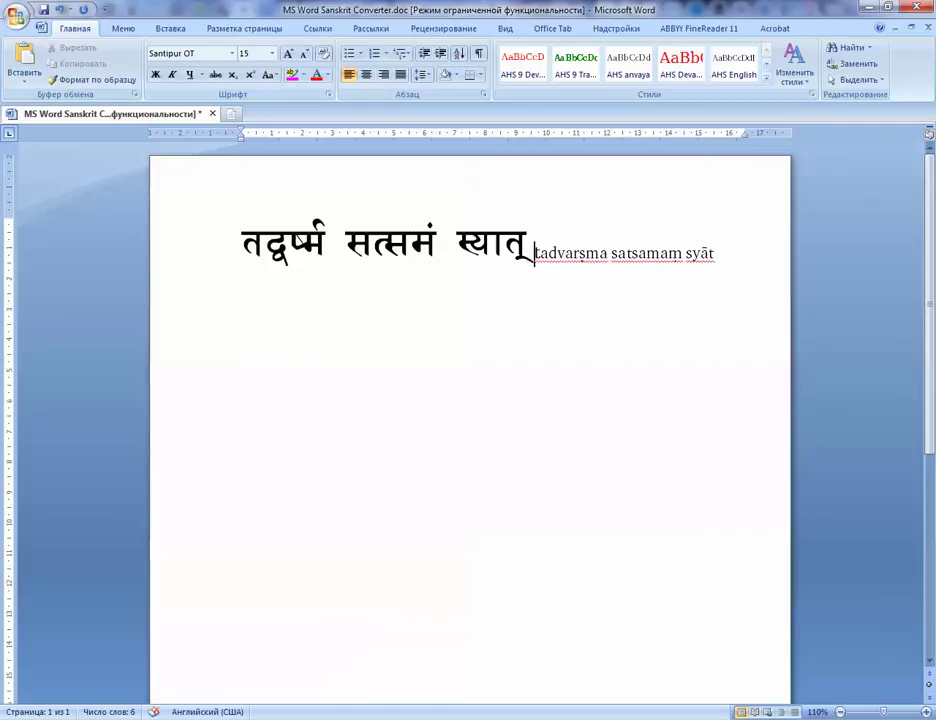
{"action": "key", "text": "alt+Tab"}
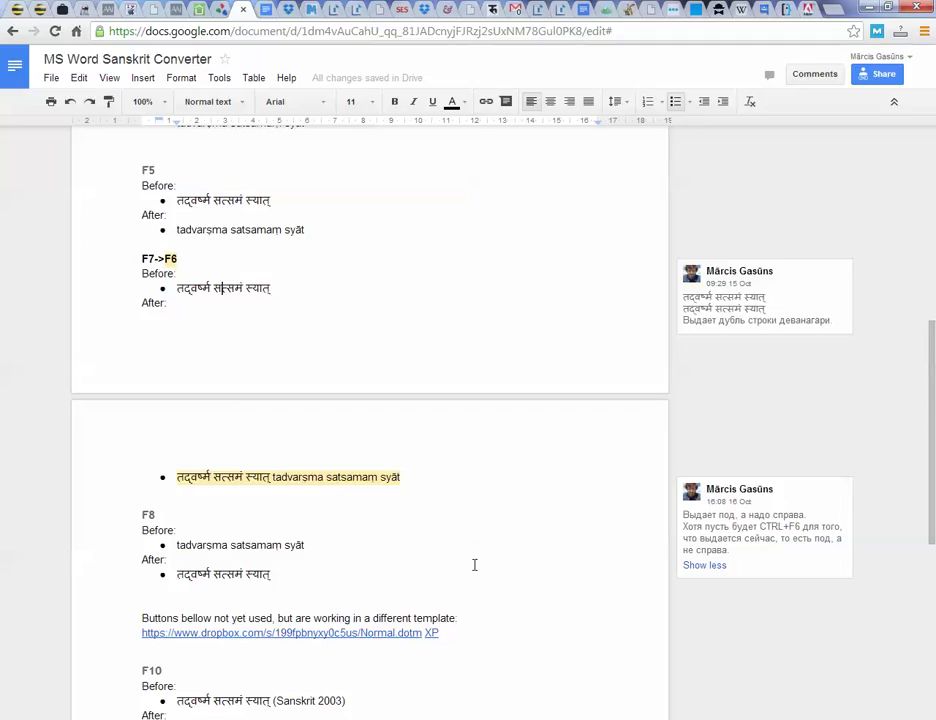
- Review the F10, F11 and Ctrl+F5 examples in the converter notes, then return to Word
{"action": "scroll", "coordinate": [474, 565], "scroll_direction": "down", "scroll_amount": 3}
{"action": "scroll", "coordinate": [474, 565], "scroll_direction": "down", "scroll_amount": 6}
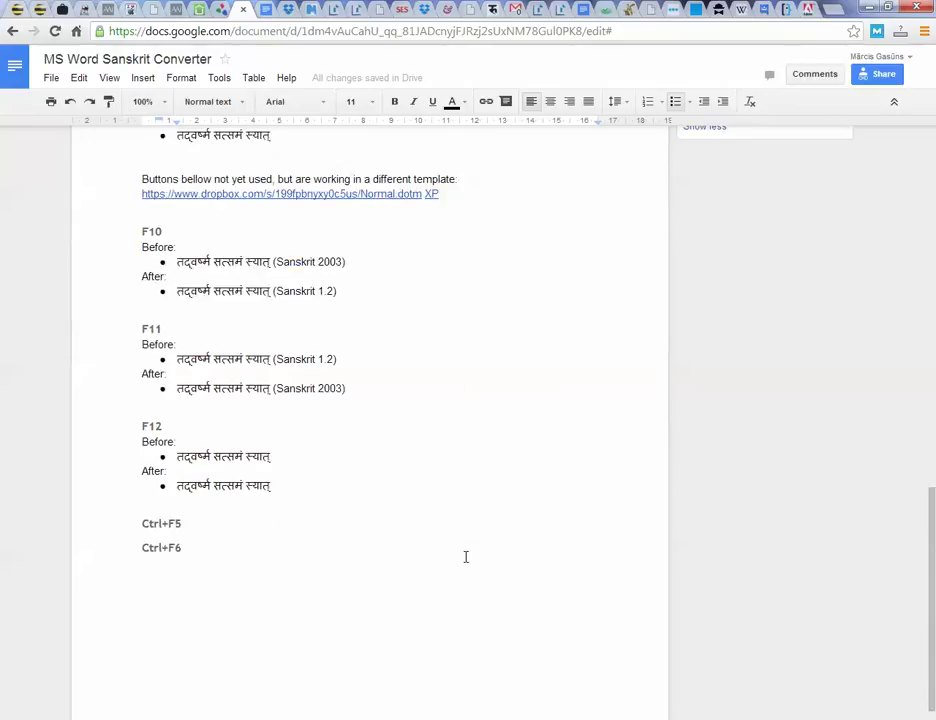
{"action": "double_click", "coordinate": [288, 291]}
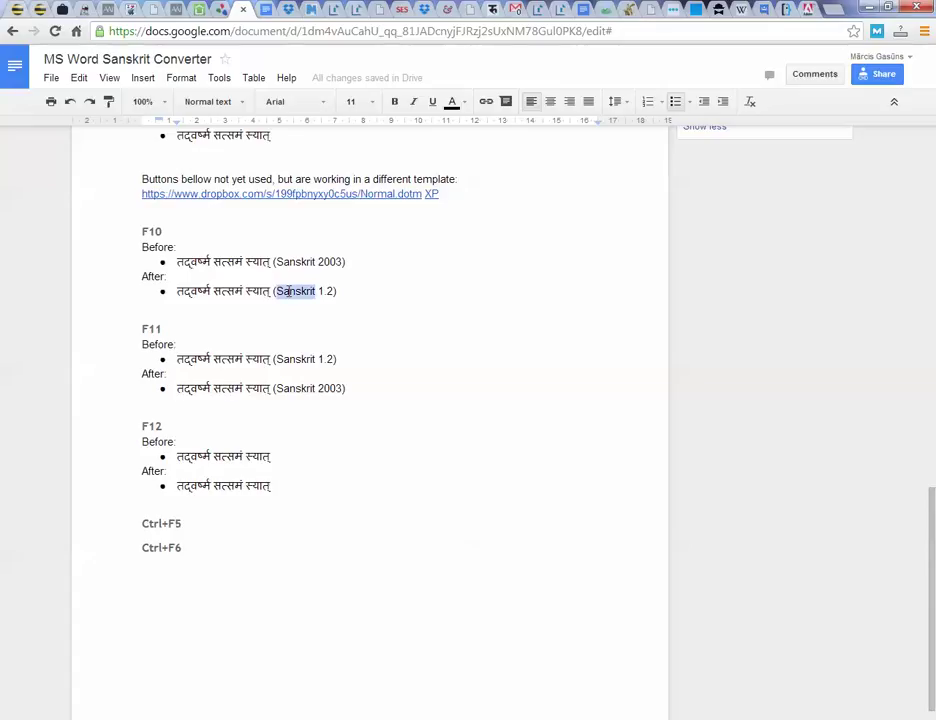
{"action": "left_click", "coordinate": [308, 359]}
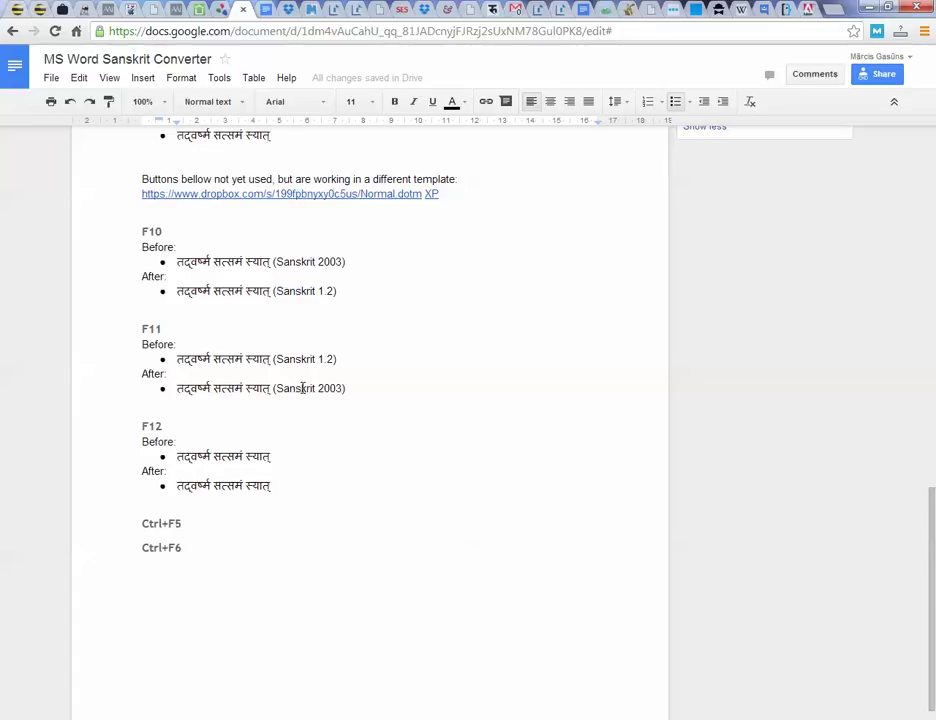
{"action": "left_click_drag", "start_coordinate": [277, 388], "coordinate": [343, 388]}
{"action": "left_click", "coordinate": [319, 389]}
{"action": "left_click", "coordinate": [182, 523]}
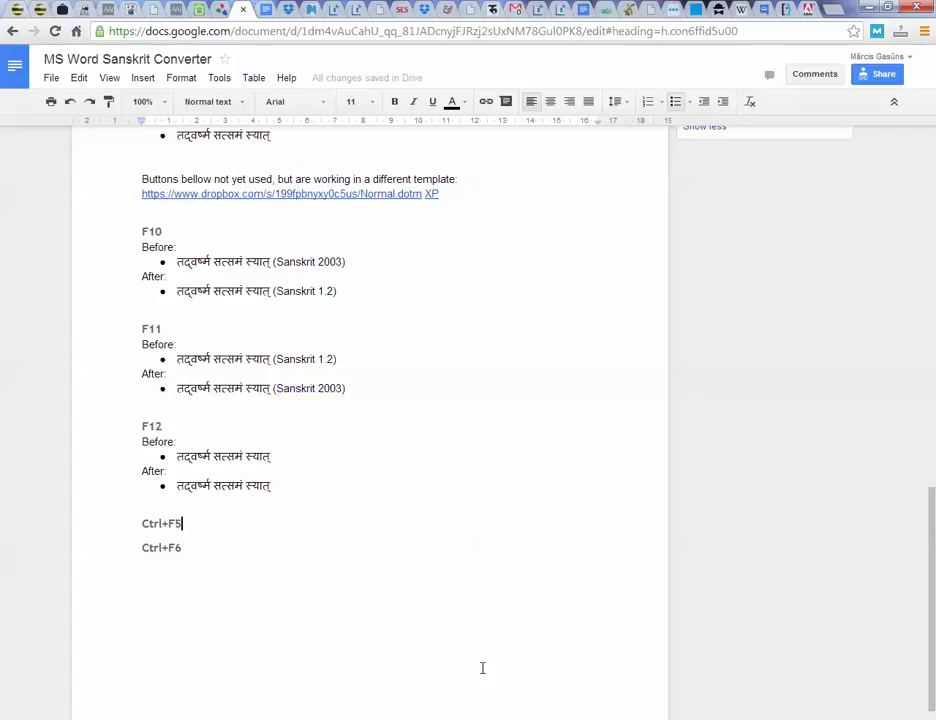
{"action": "key", "text": "alt+Tab"}
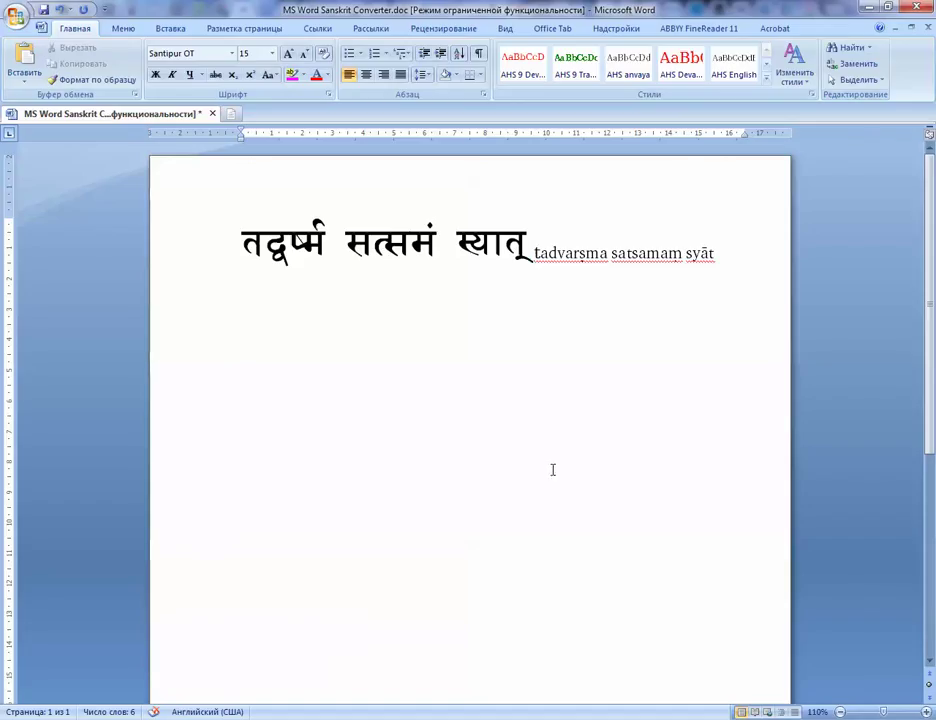
- Switch between the notes and Word, then bring up File Explorer at the sandic.ru folder
{"action": "key", "text": "alt+Tab"}
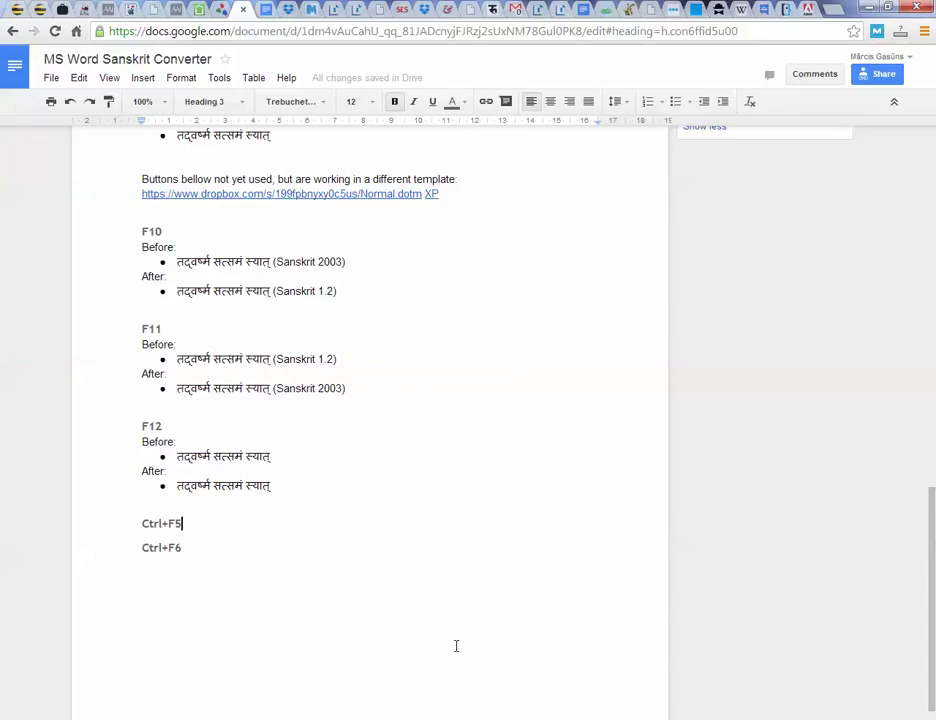
{"action": "key", "text": "alt+Tab"}
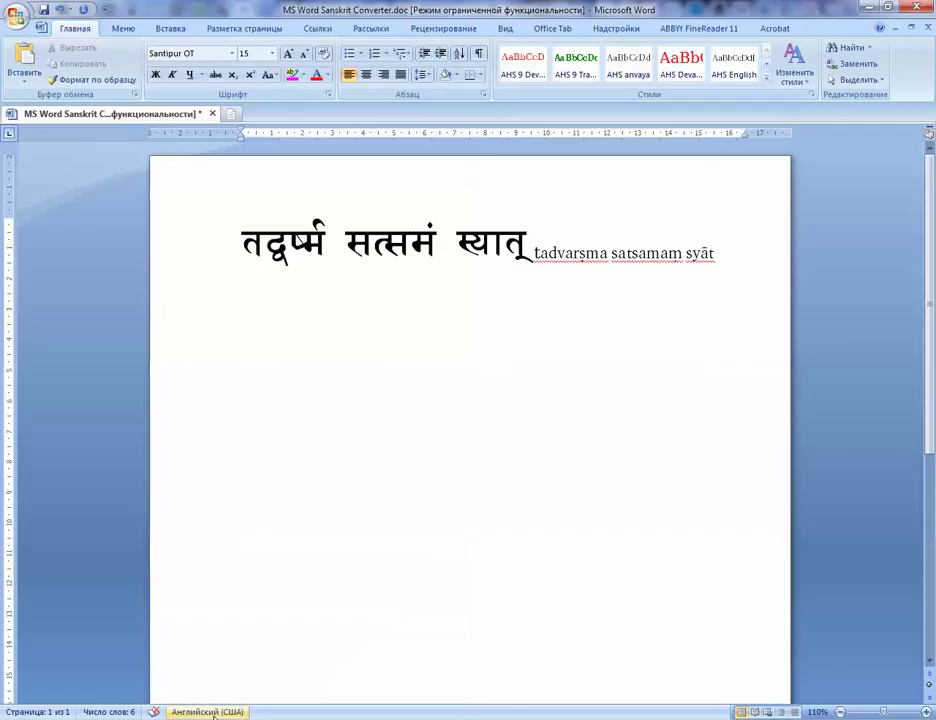
{"action": "key", "text": "alt+Tab"}
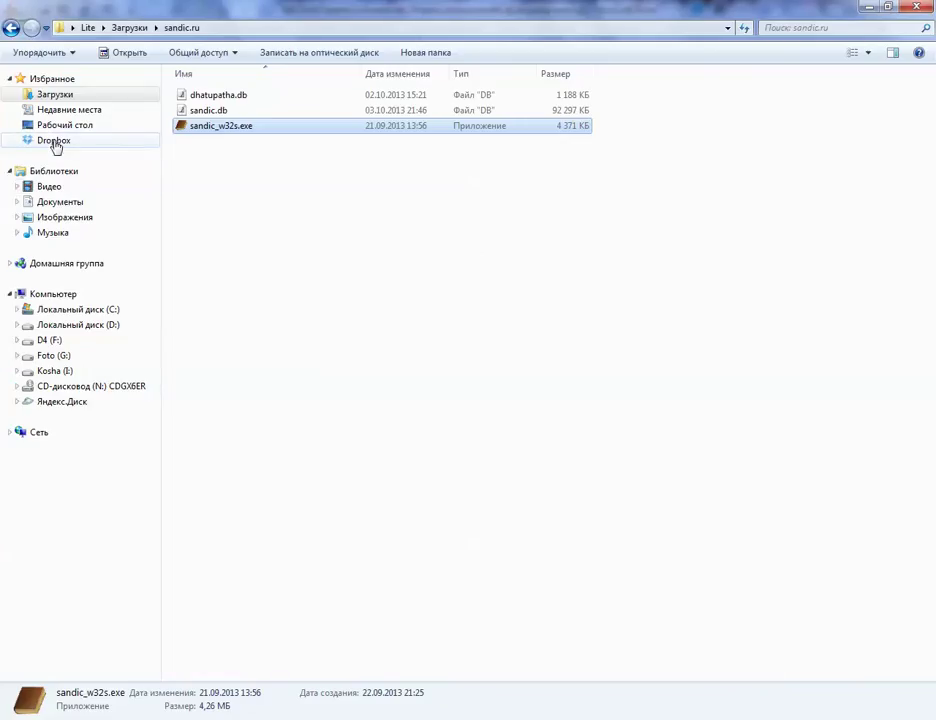
- Browse Dropbox > Яндекс.Диск > Sanskrityatina > Собственная > Девагари и лигатуры and open Liste-807-rainbow-edition.pdf
{"action": "left_click", "coordinate": [54, 141]}
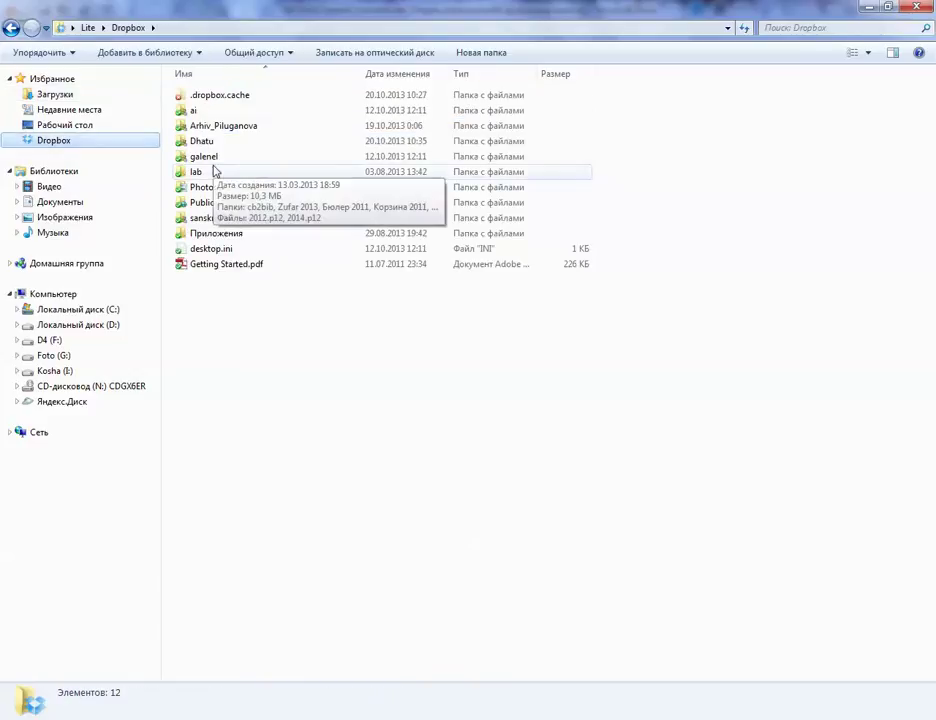
{"action": "left_click", "coordinate": [62, 402]}
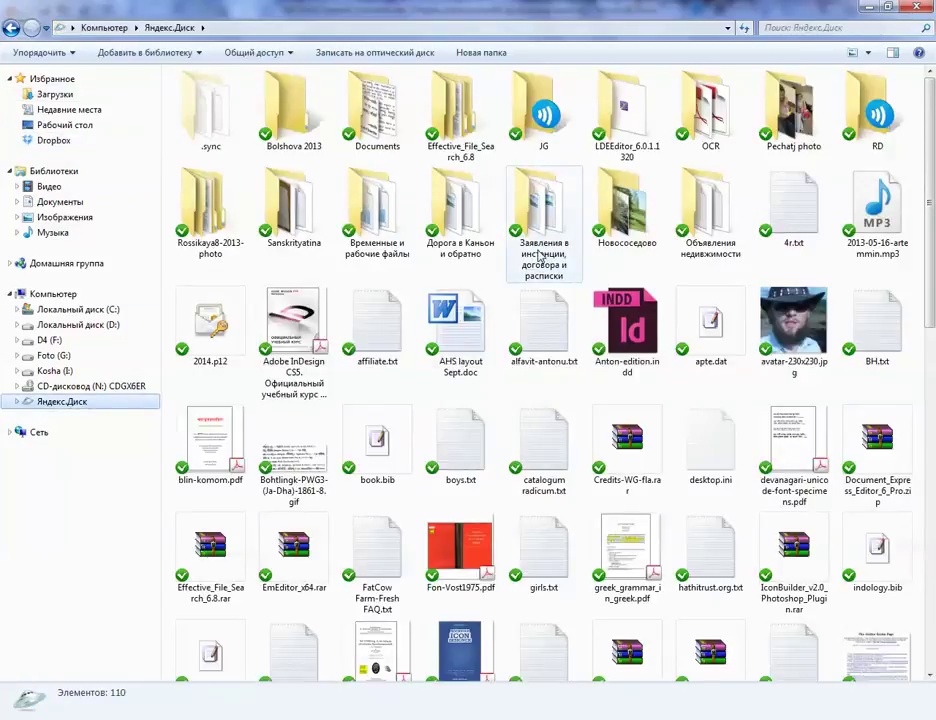
{"action": "double_click", "coordinate": [309, 217]}
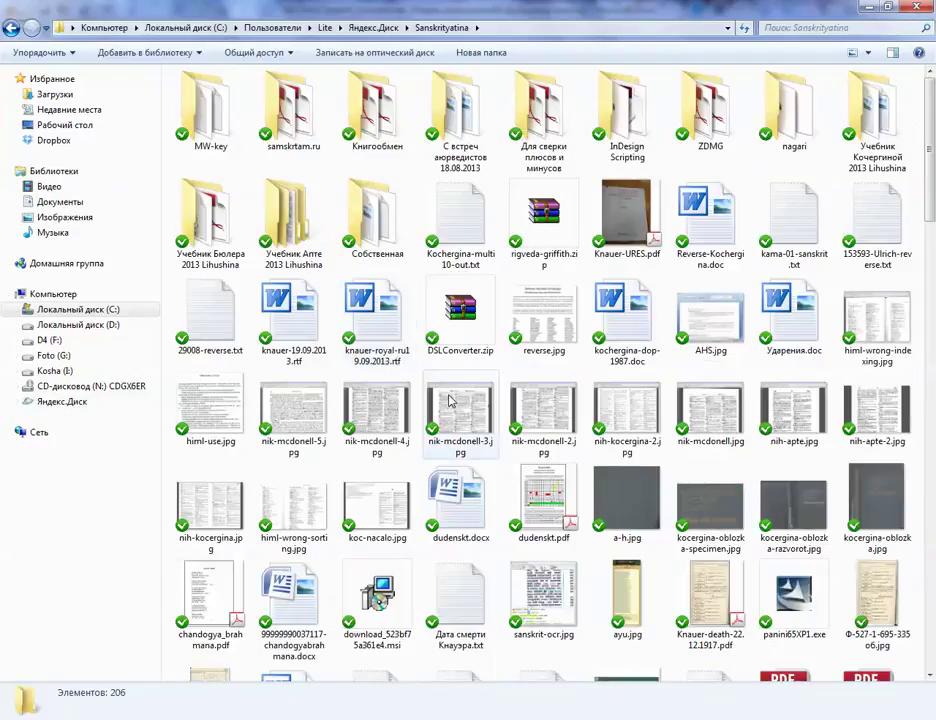
{"action": "double_click", "coordinate": [370, 232]}
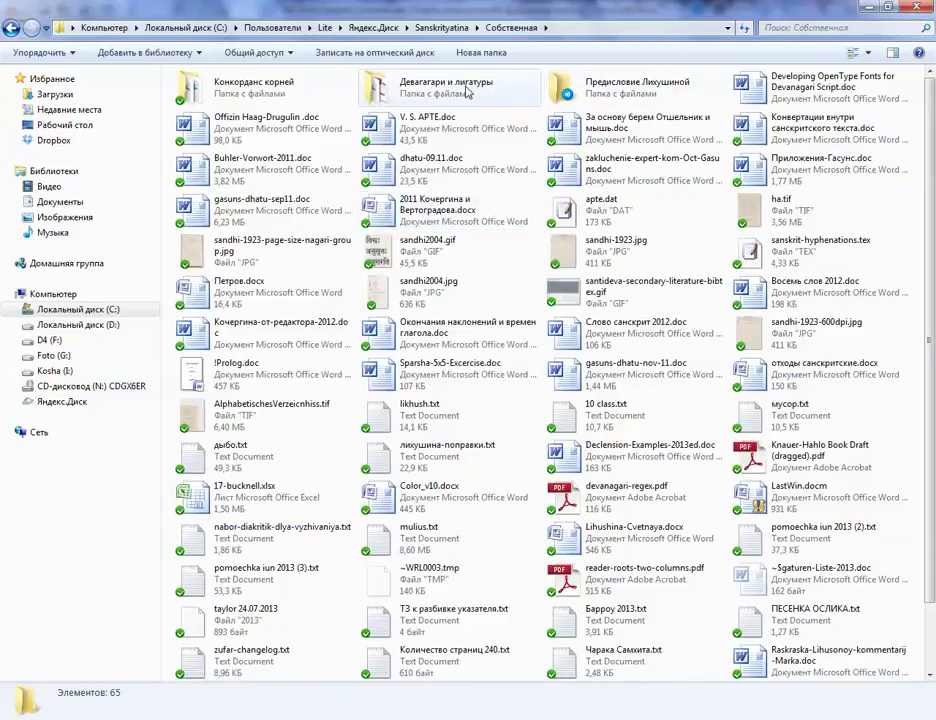
{"action": "double_click", "coordinate": [466, 92]}
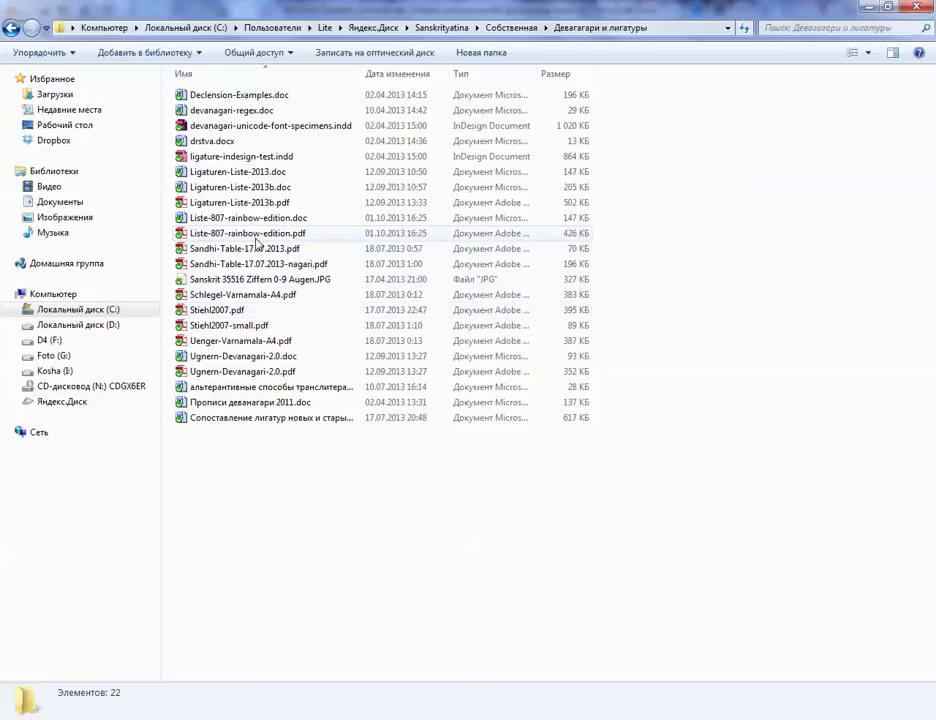
{"action": "left_click", "coordinate": [256, 236]}
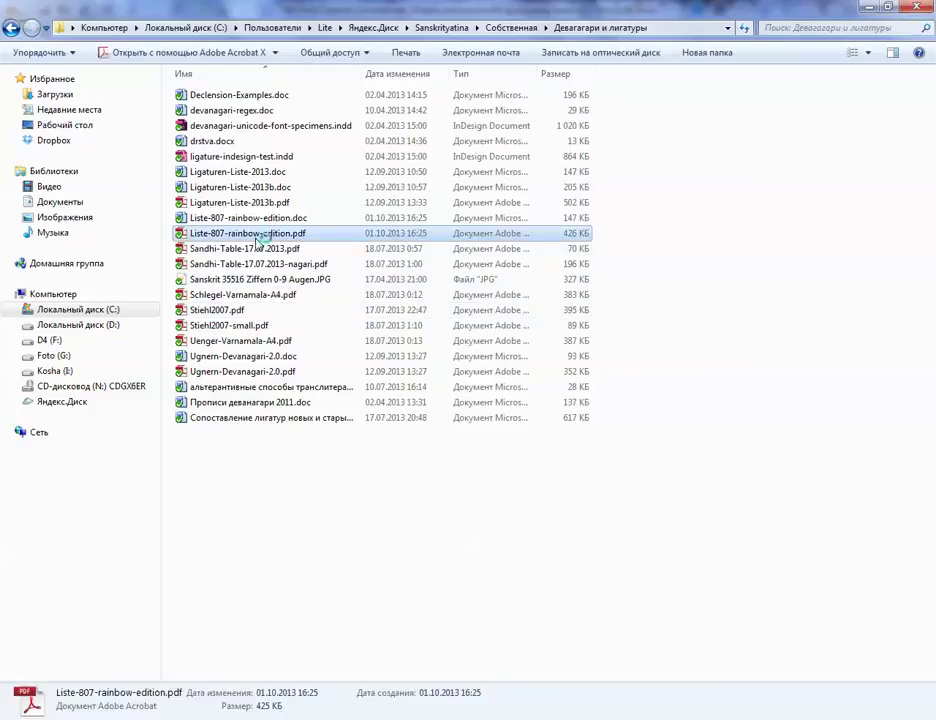
{"action": "double_click", "coordinate": [258, 240]}
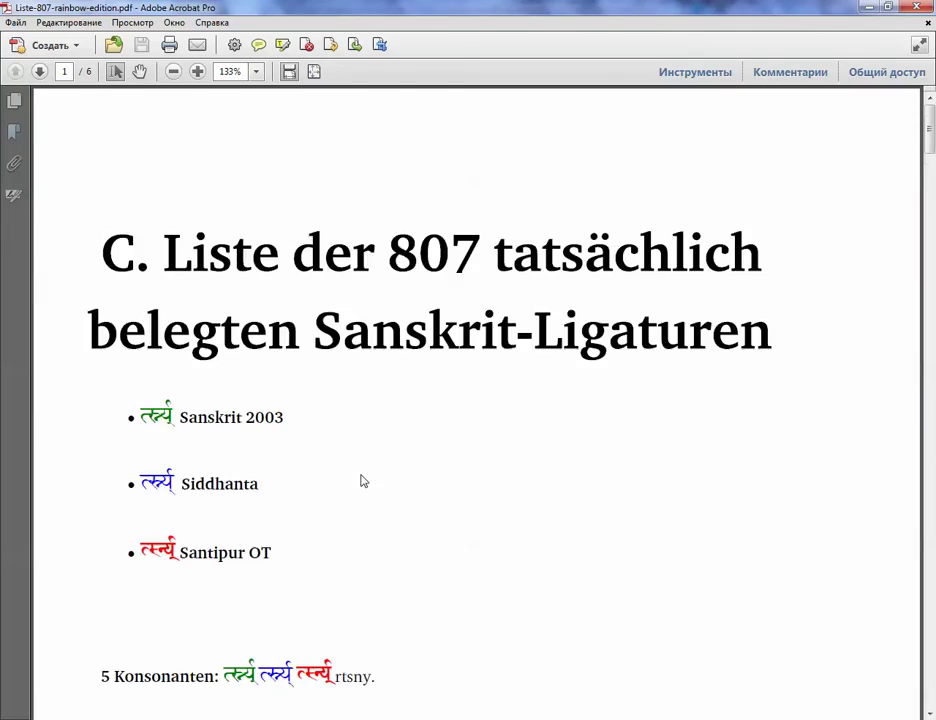
{"action": "scroll", "coordinate": [362, 481], "scroll_direction": "down", "scroll_amount": 5}
{"action": "scroll", "coordinate": [362, 470], "scroll_direction": "down", "scroll_amount": 2}
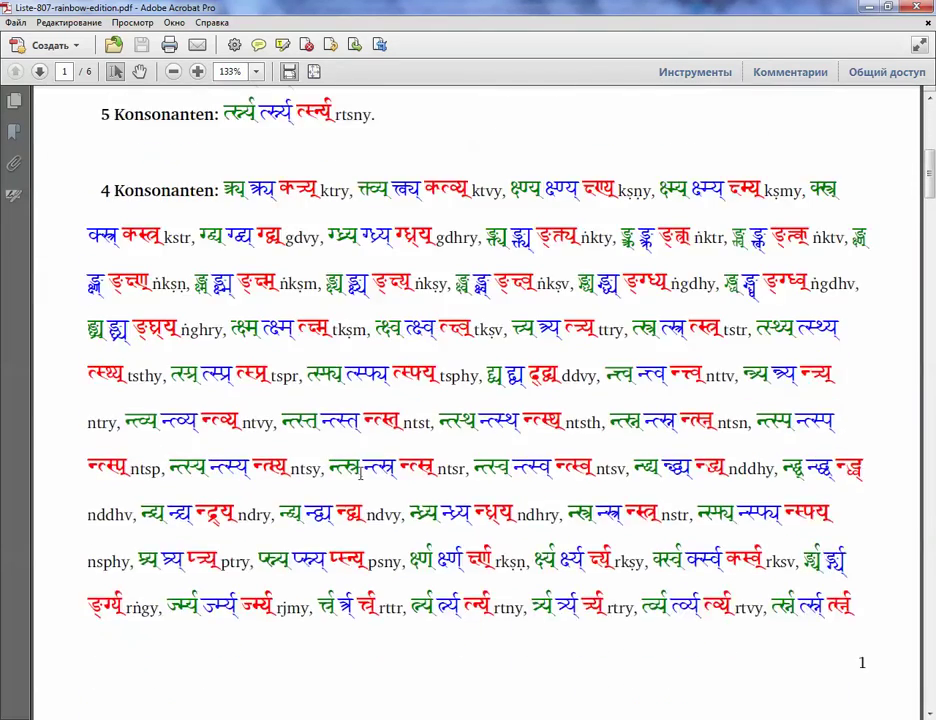
{"action": "scroll", "coordinate": [360, 476], "scroll_direction": "down", "scroll_amount": 6}
{"action": "scroll", "coordinate": [360, 474], "scroll_direction": "up", "scroll_amount": 8}
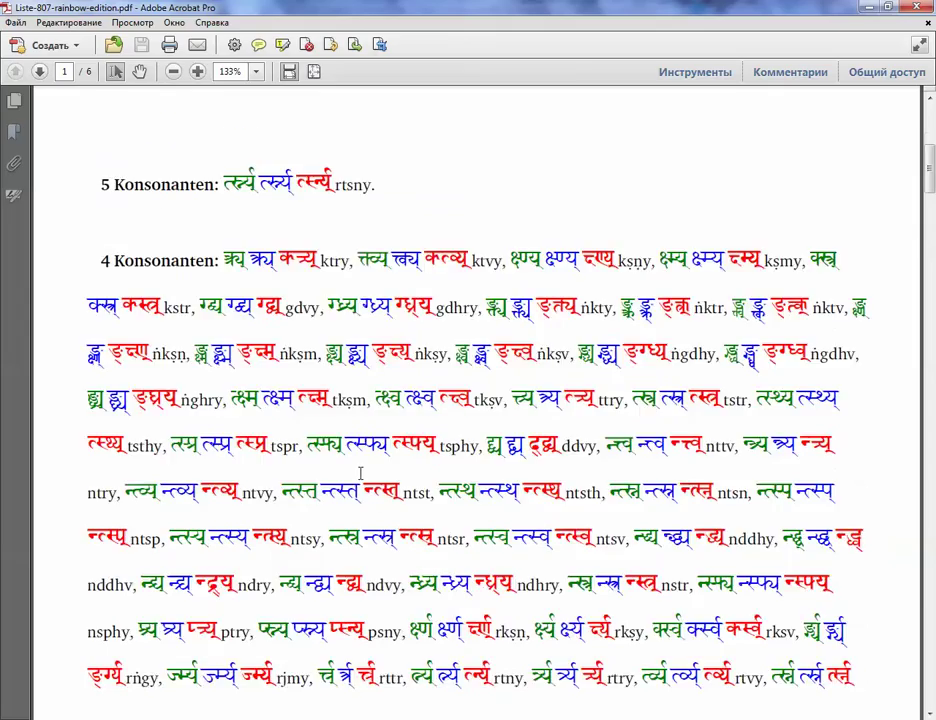
{"action": "scroll", "coordinate": [360, 474], "scroll_direction": "down", "scroll_amount": 10}
{"action": "scroll", "coordinate": [360, 474], "scroll_direction": "down", "scroll_amount": 1}
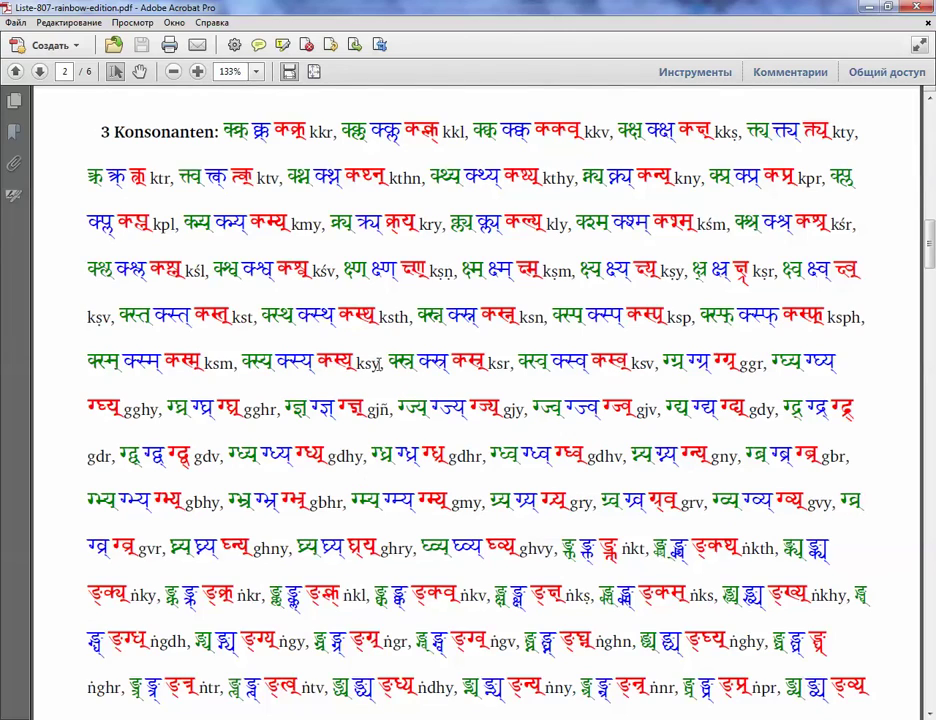
{"action": "scroll", "coordinate": [400, 480], "scroll_direction": "down", "scroll_amount": 4}
{"action": "scroll", "coordinate": [412, 500], "scroll_direction": "down", "scroll_amount": 3}
{"action": "scroll", "coordinate": [414, 502], "scroll_direction": "up", "scroll_amount": 11}
{"action": "scroll", "coordinate": [413, 505], "scroll_direction": "up", "scroll_amount": 10}
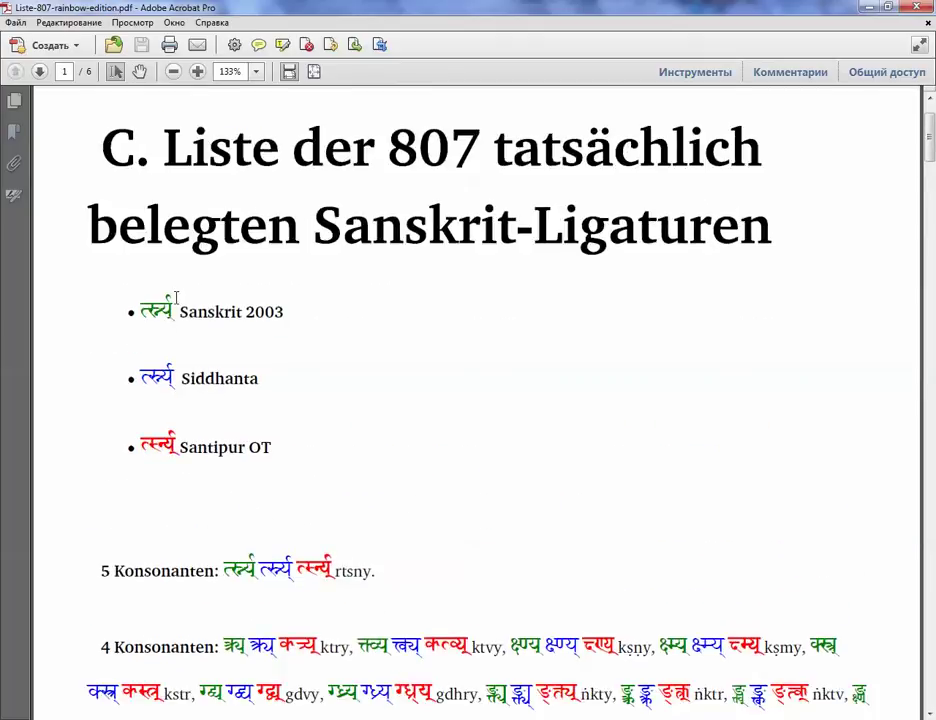